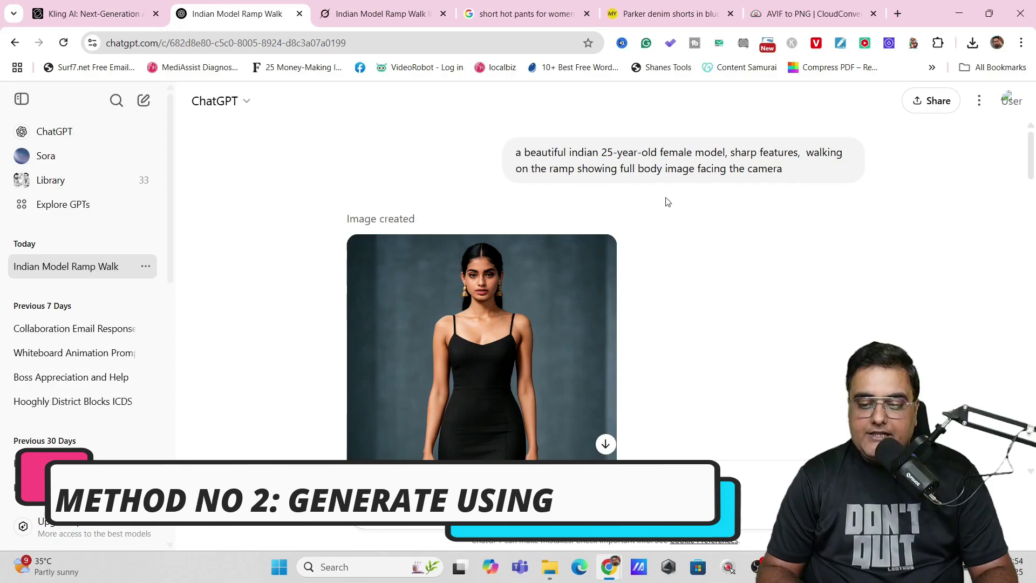
{"action": "left_click_drag", "start_coordinate": [574, 156], "coordinate": [684, 165]}
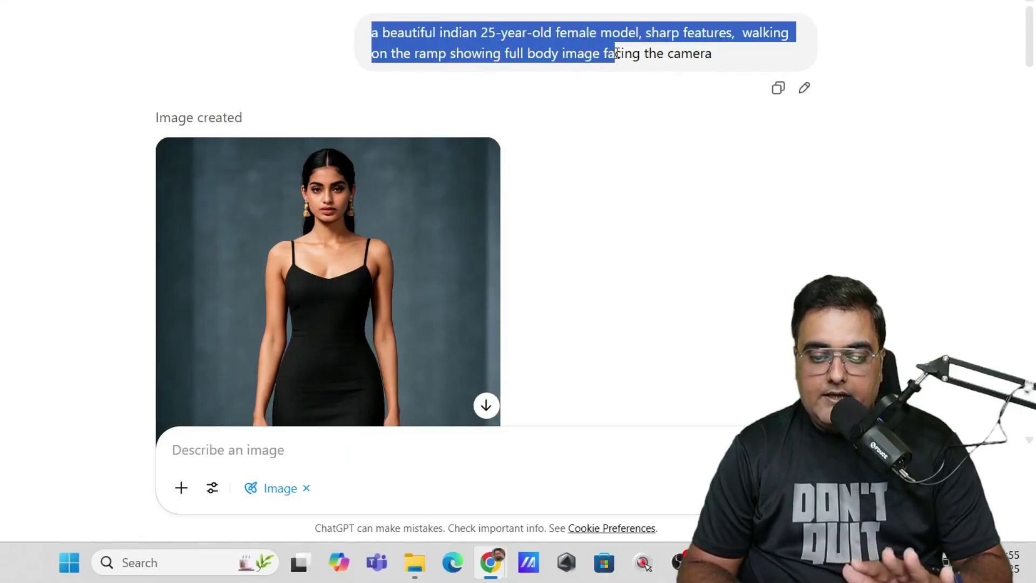
{"action": "left_click_drag", "start_coordinate": [616, 54], "coordinate": [692, 54]}
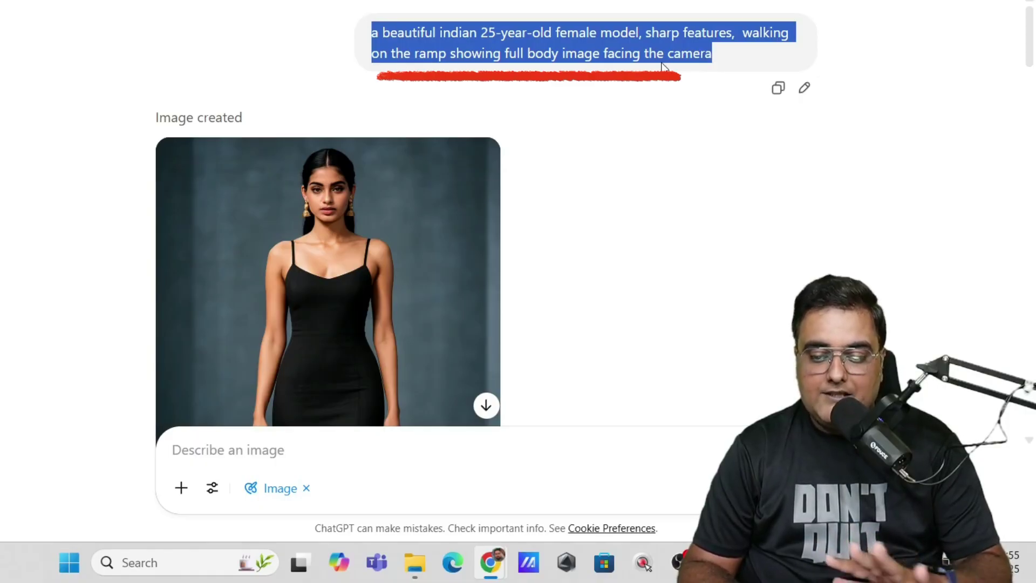
{"action": "left_click", "coordinate": [744, 166]}
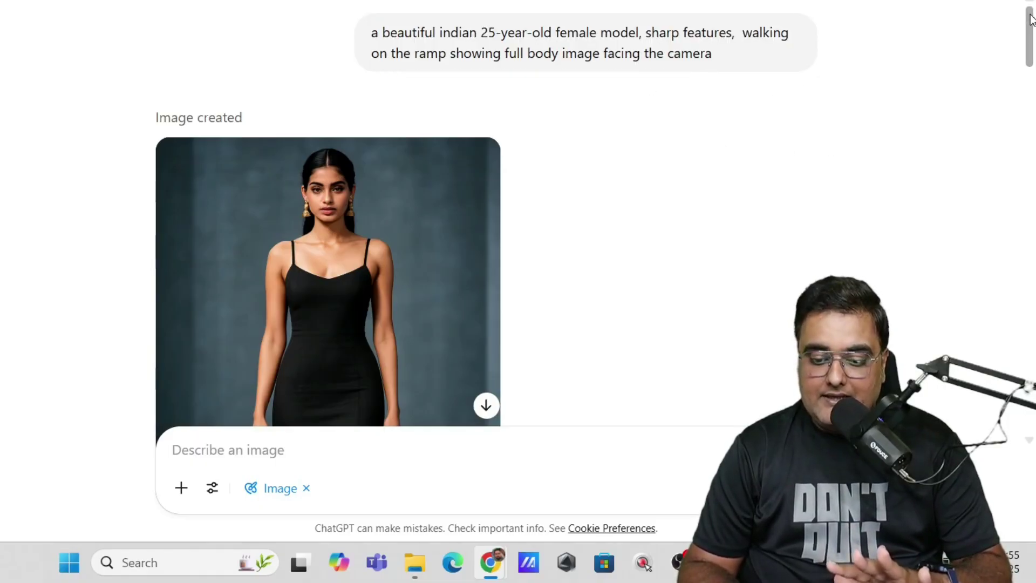
{"action": "scroll", "coordinate": [1030, 19], "scroll_direction": "down", "scroll_amount": 5}
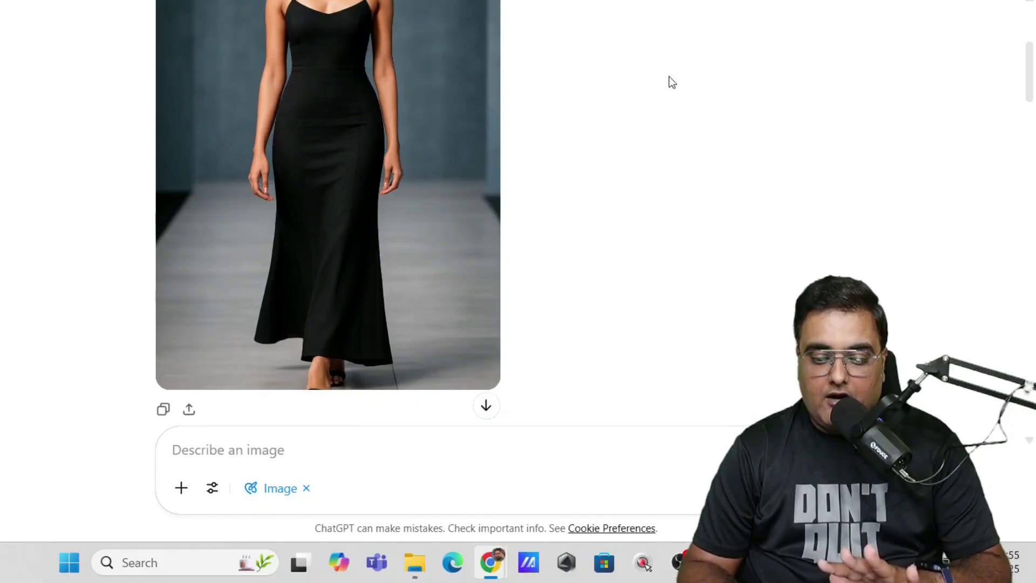
{"action": "mouse_move", "coordinate": [315, 100]}
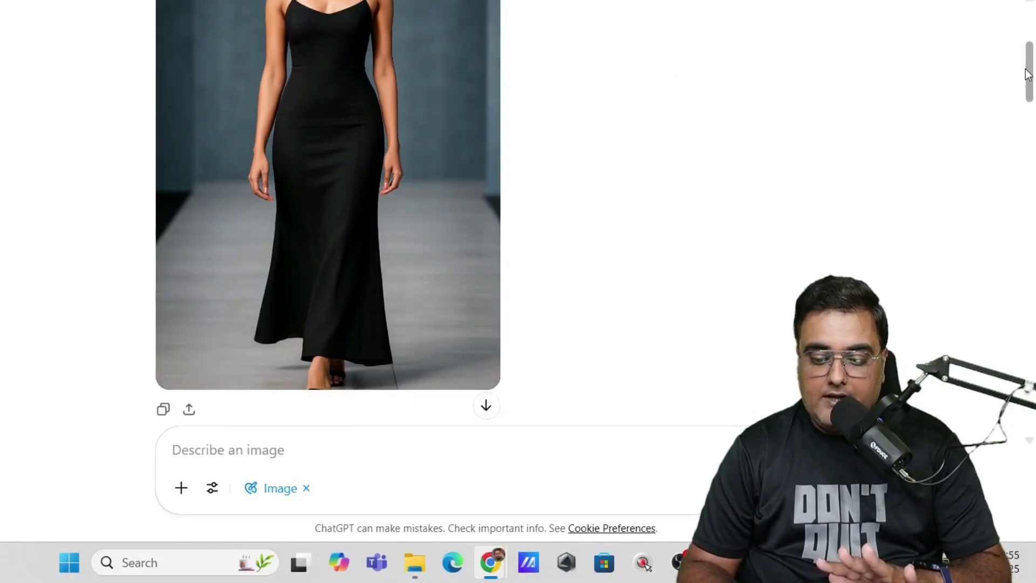
{"action": "scroll", "coordinate": [1027, 74], "scroll_direction": "up", "scroll_amount": 2}
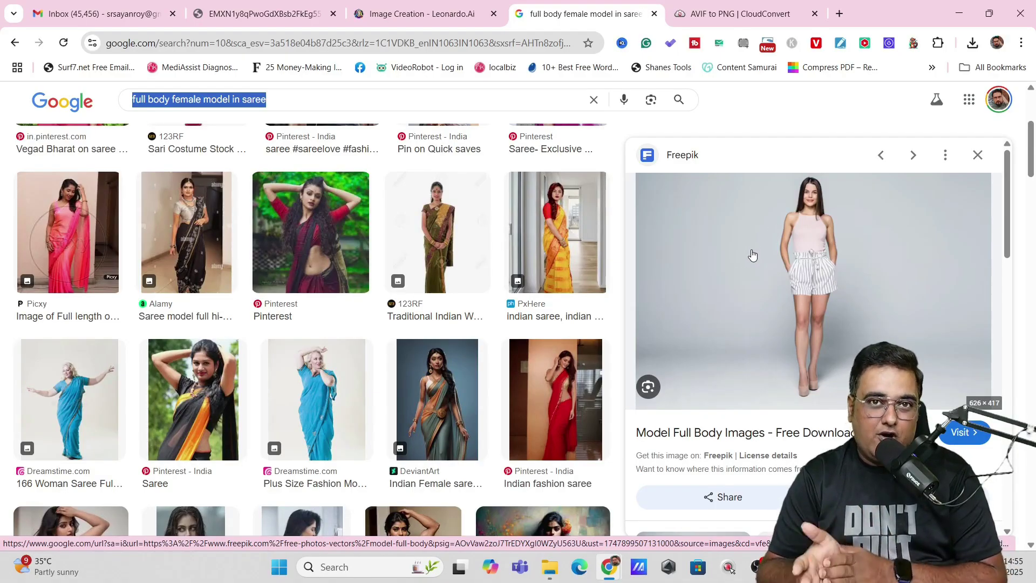
Open ChatGPT in a new tab and attach the saved photo of the model in pink top and striped shorts
{"action": "left_click", "coordinate": [839, 14]}
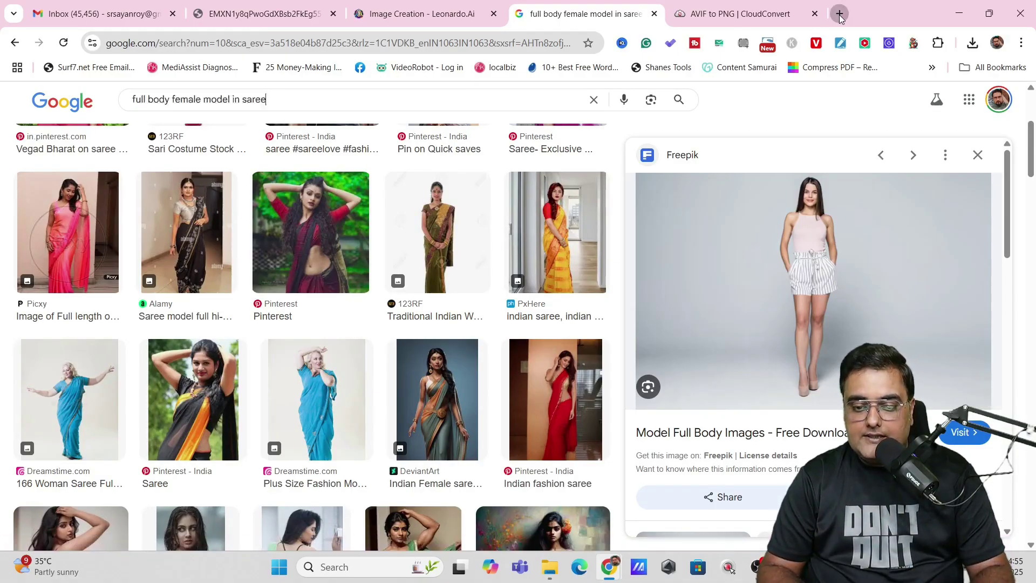
{"action": "type", "text": "chat"}
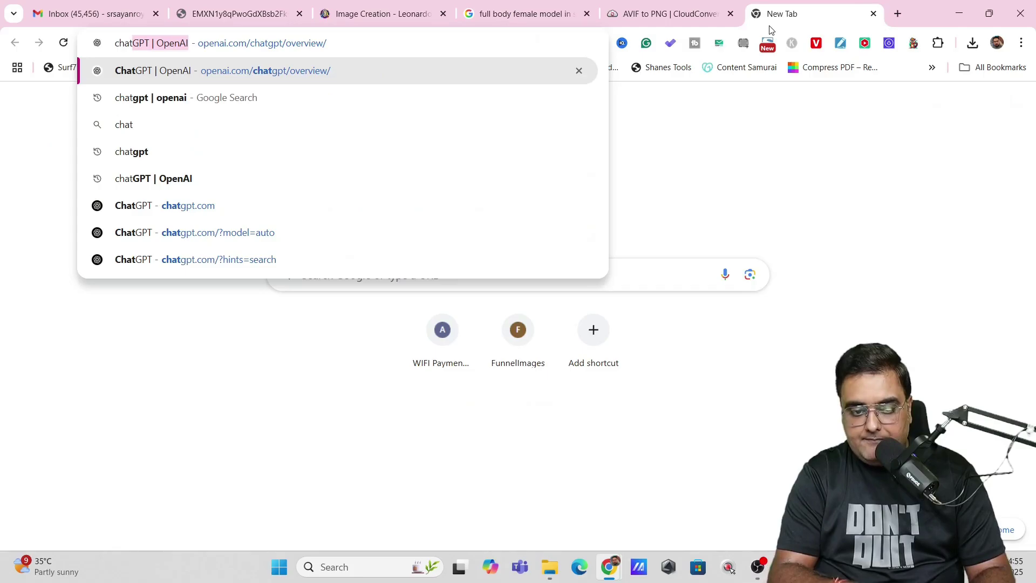
{"action": "key", "text": "Return"}
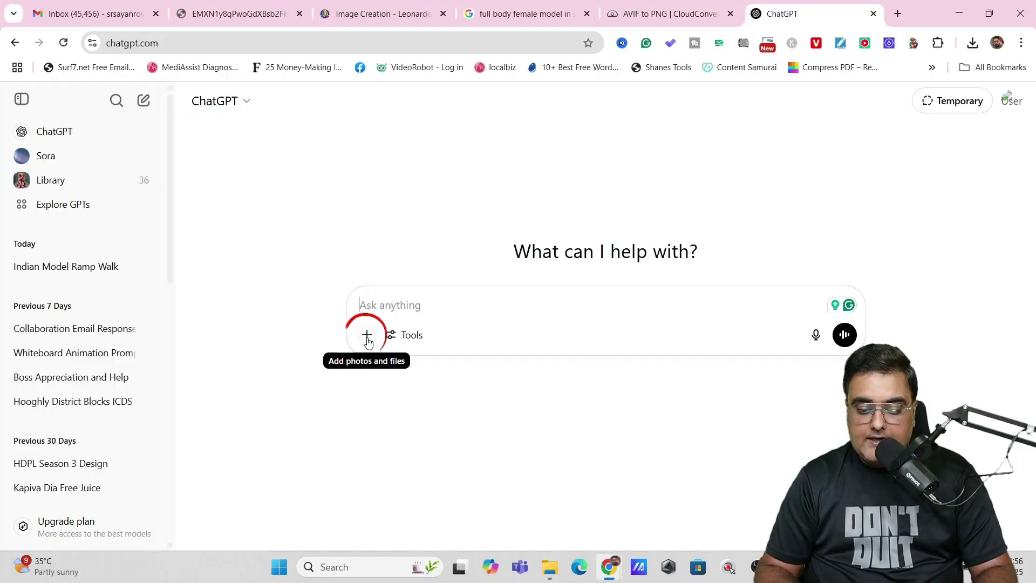
{"action": "left_click", "coordinate": [367, 340]}
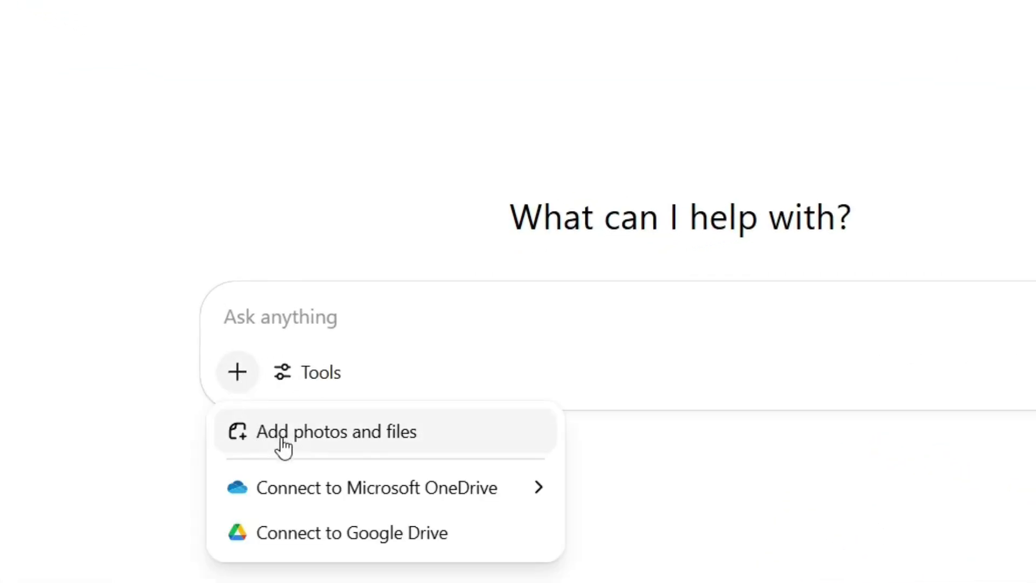
{"action": "left_click", "coordinate": [281, 439]}
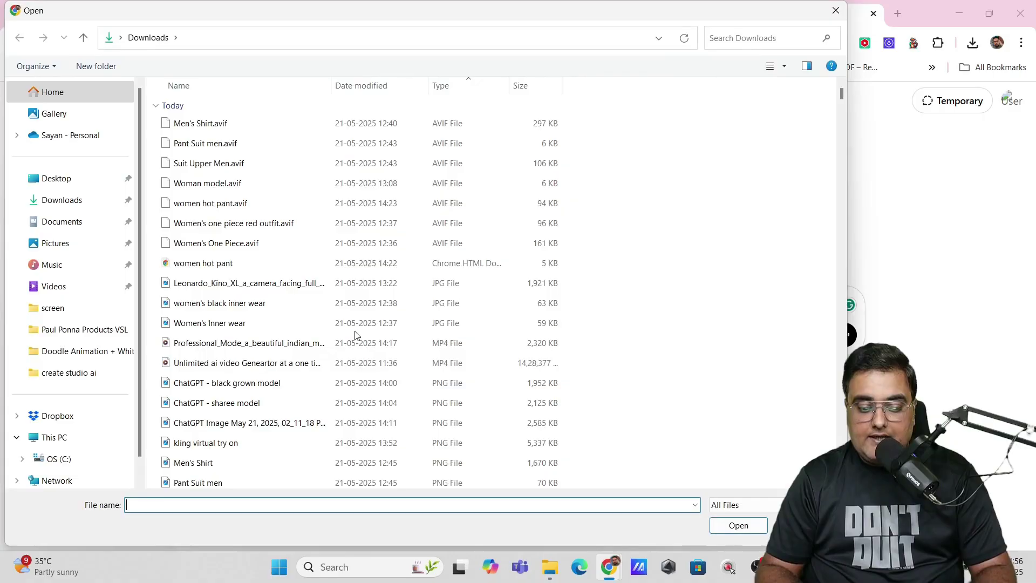
{"action": "double_click", "coordinate": [247, 426]}
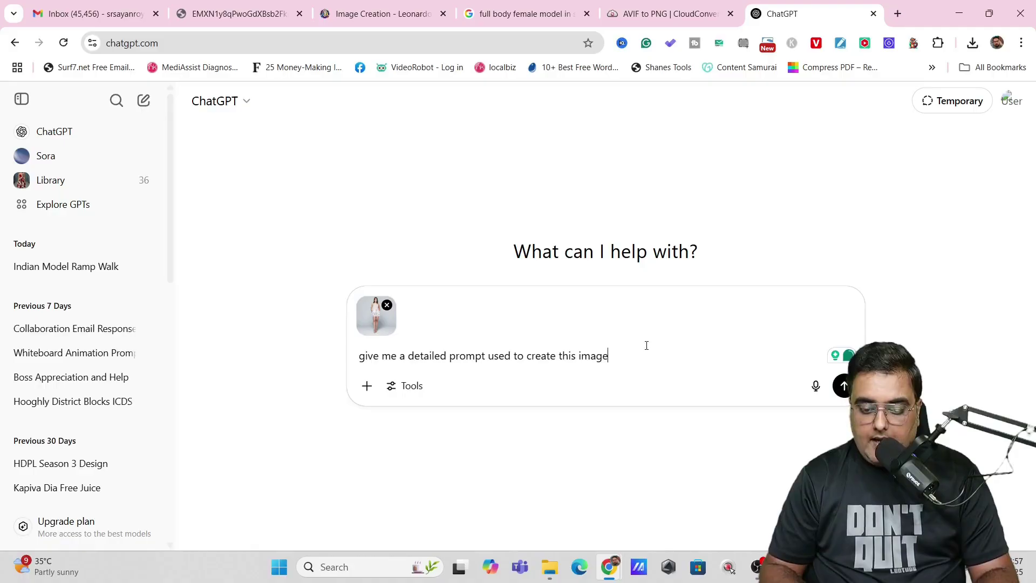
Send the request for a detailed image prompt and select the returned studio-portrait prompt
{"action": "left_click", "coordinate": [843, 386]}
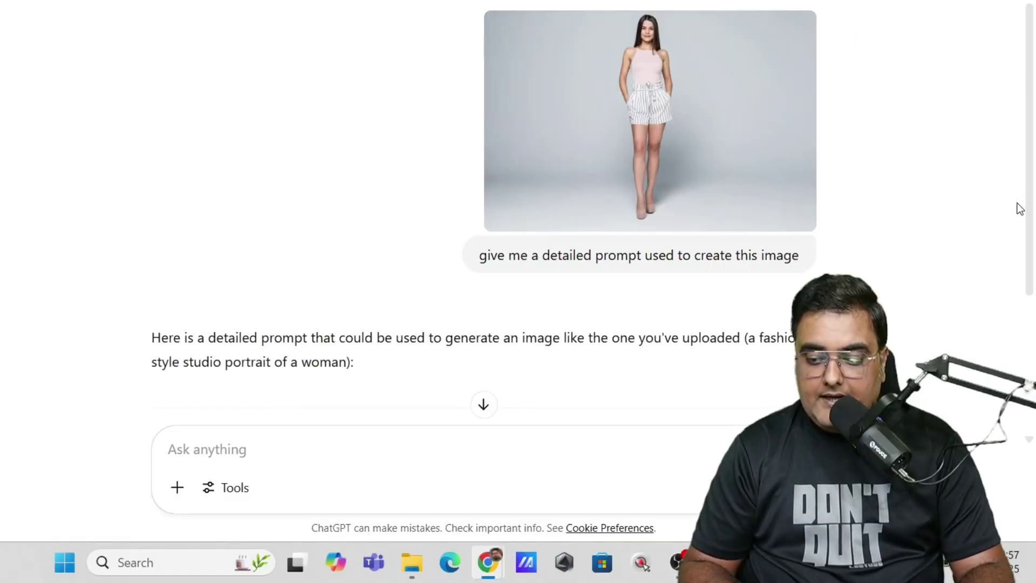
{"action": "scroll", "coordinate": [1019, 209], "scroll_direction": "down", "scroll_amount": 5}
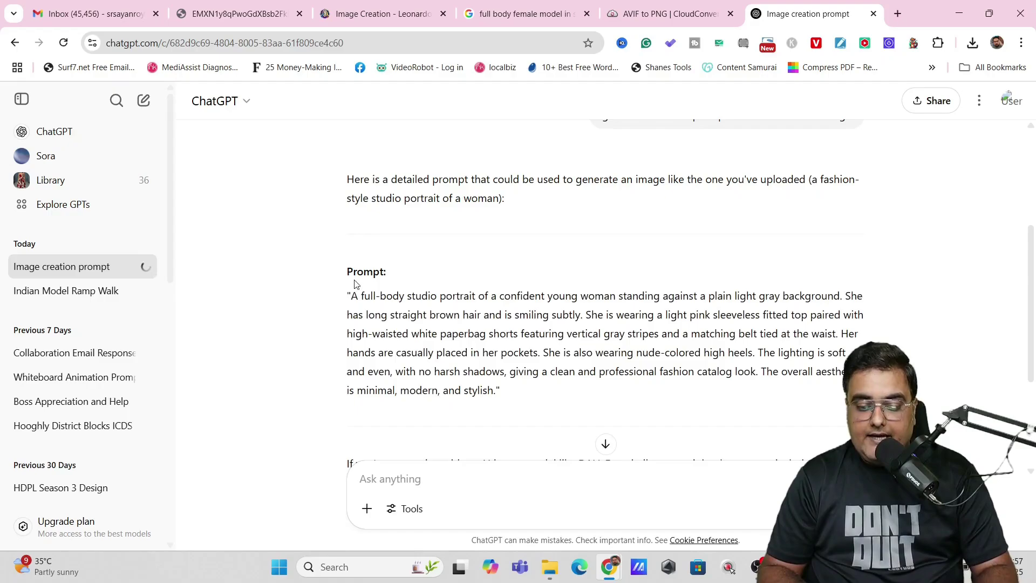
{"action": "left_click_drag", "start_coordinate": [352, 294], "coordinate": [498, 390]}
{"action": "key", "text": "ctrl+c"}
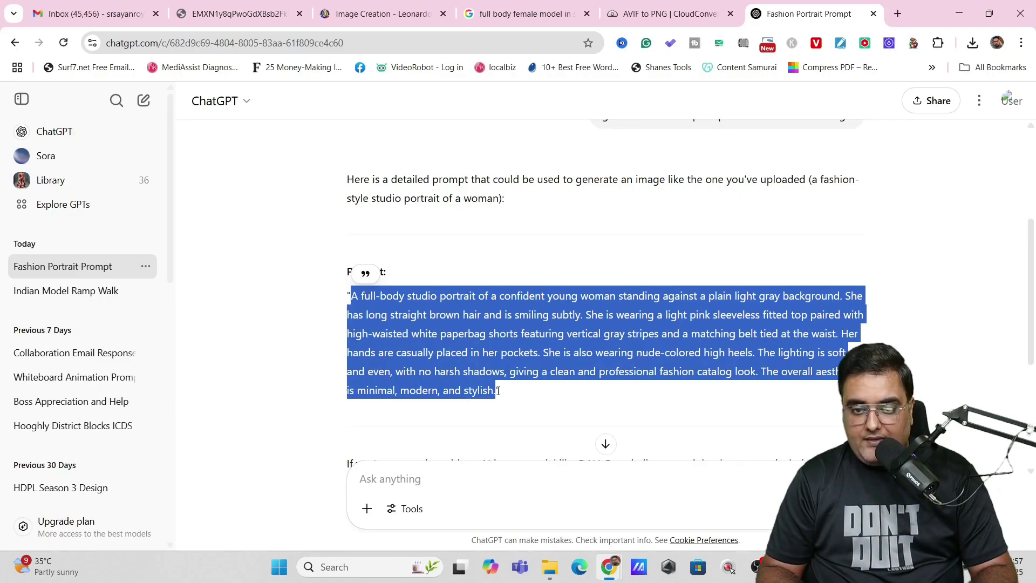
{"action": "left_click", "coordinate": [397, 23]}
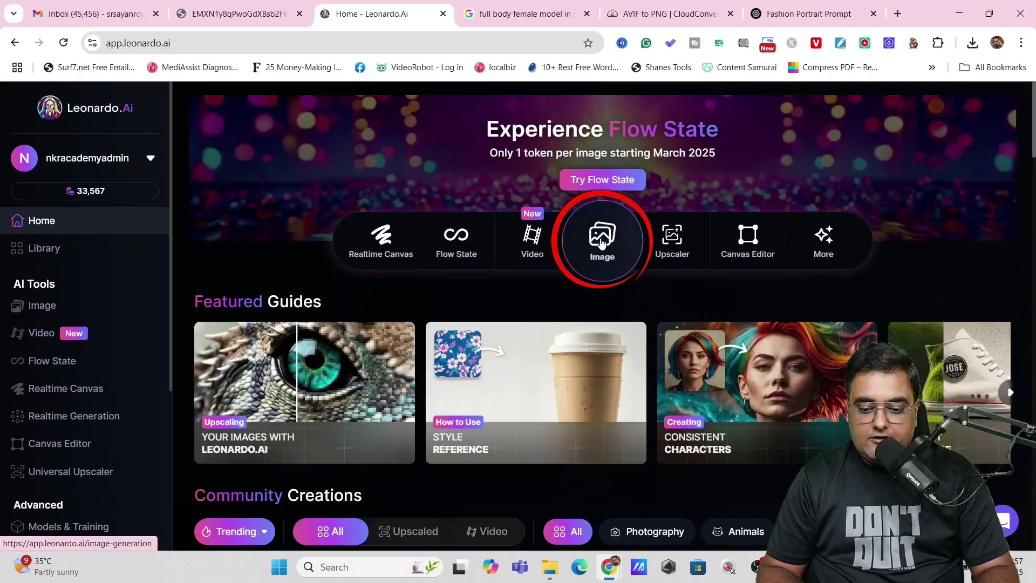
Choose the Flux Dev model in Leonardo.Ai's image generation workspace
{"action": "left_click", "coordinate": [602, 243]}
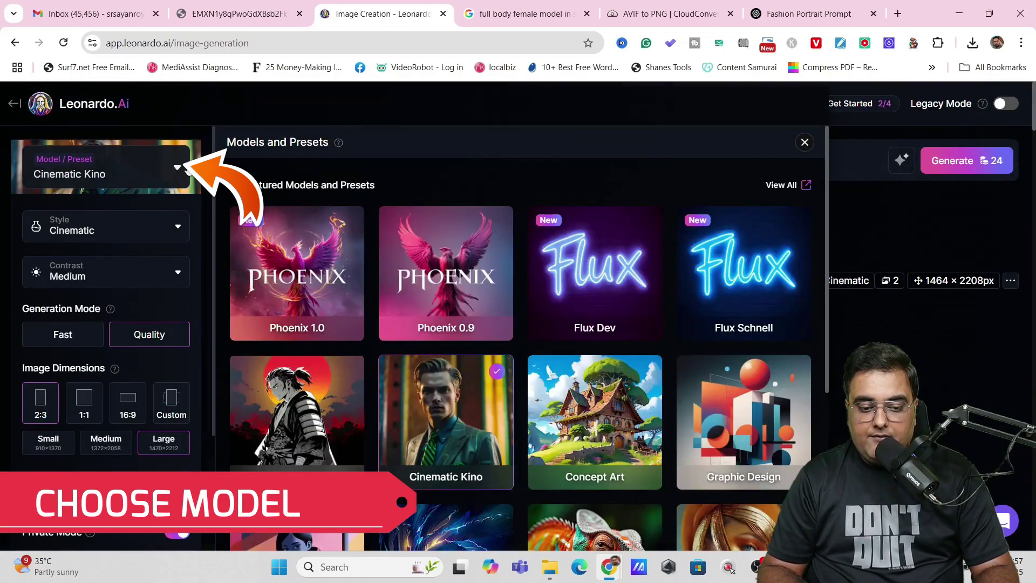
{"action": "left_click", "coordinate": [102, 167]}
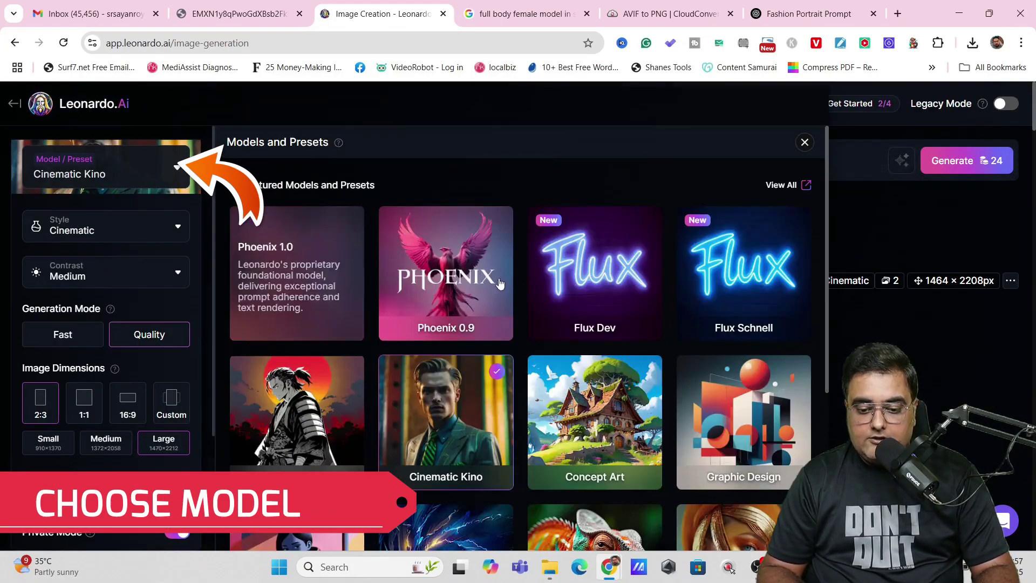
{"action": "left_click", "coordinate": [554, 277]}
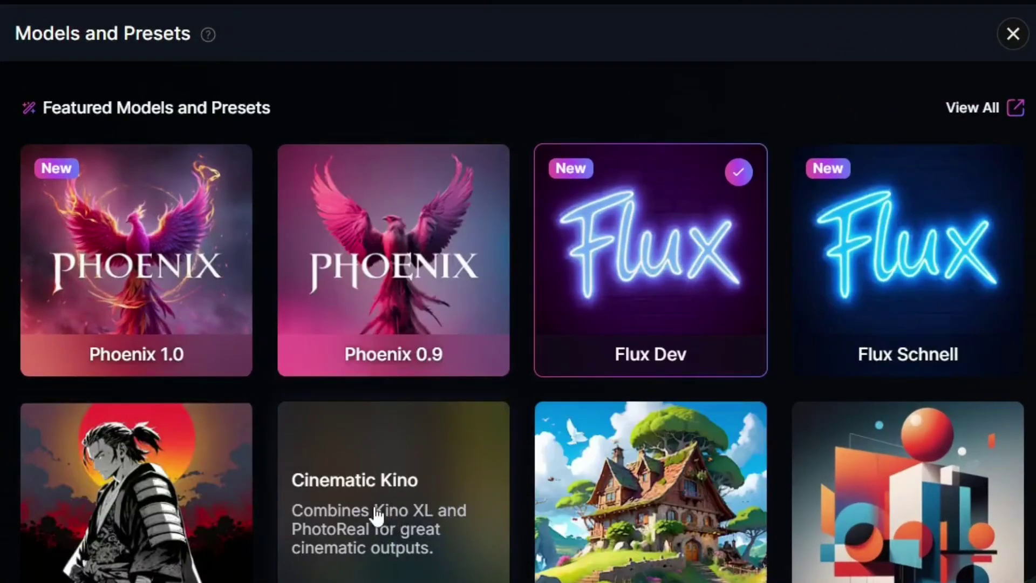
{"action": "key", "text": "Escape"}
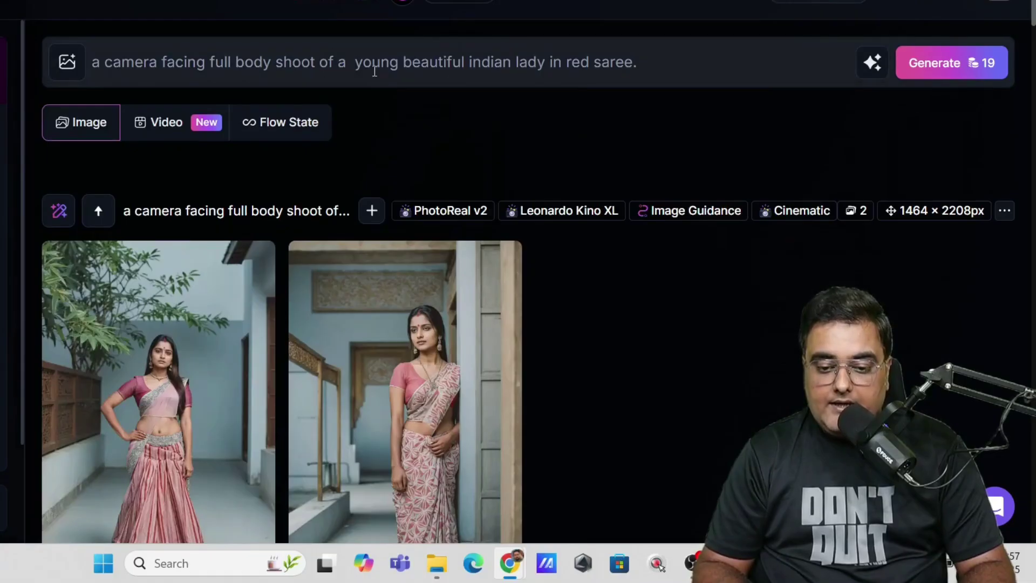
Replace the old prompt with the ChatGPT studio-portrait prompt, generate, and enlarge the second portrait
{"action": "left_click_drag", "start_coordinate": [649, 60], "coordinate": [66, 67]}
{"action": "key", "text": "ctrl+v"}
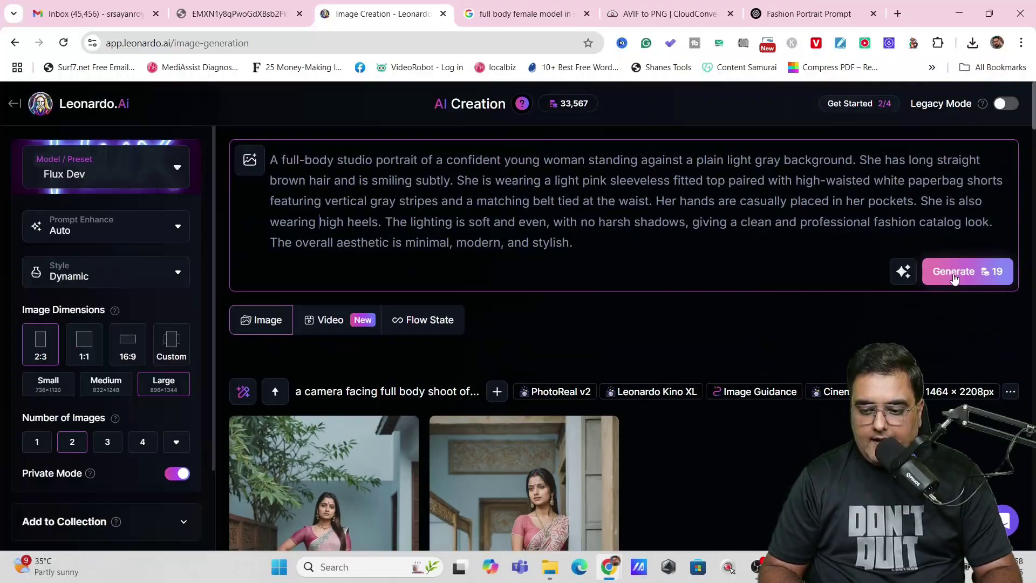
{"action": "left_click", "coordinate": [953, 278]}
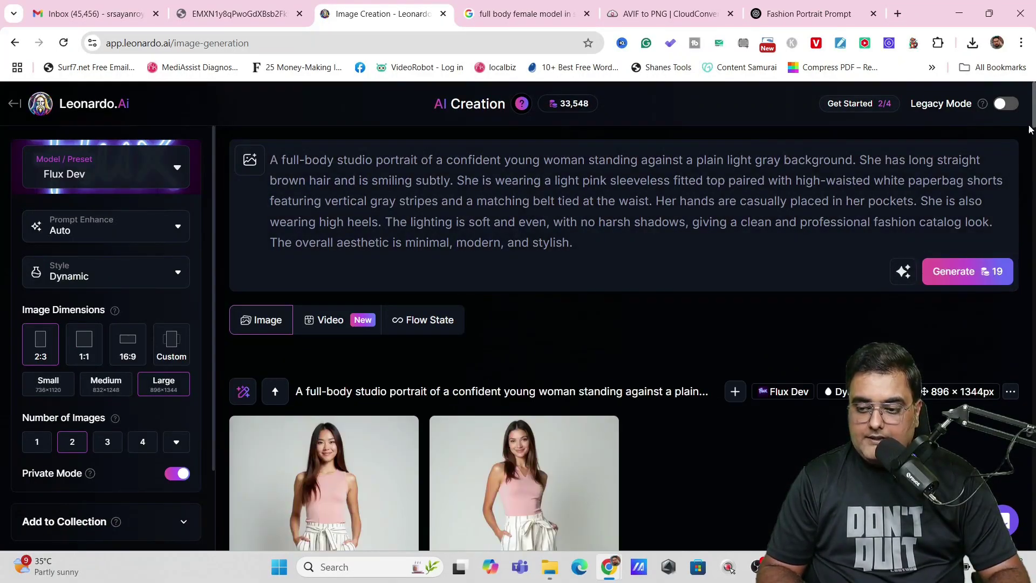
{"action": "scroll", "coordinate": [1031, 120], "scroll_direction": "down", "scroll_amount": 3}
{"action": "mouse_move", "coordinate": [502, 497]}
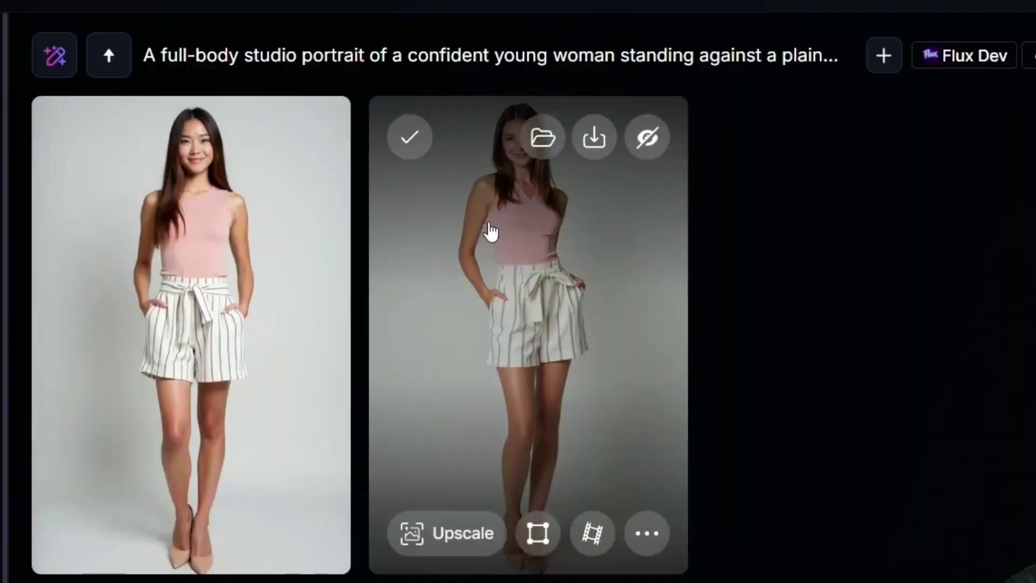
{"action": "left_click", "coordinate": [516, 265]}
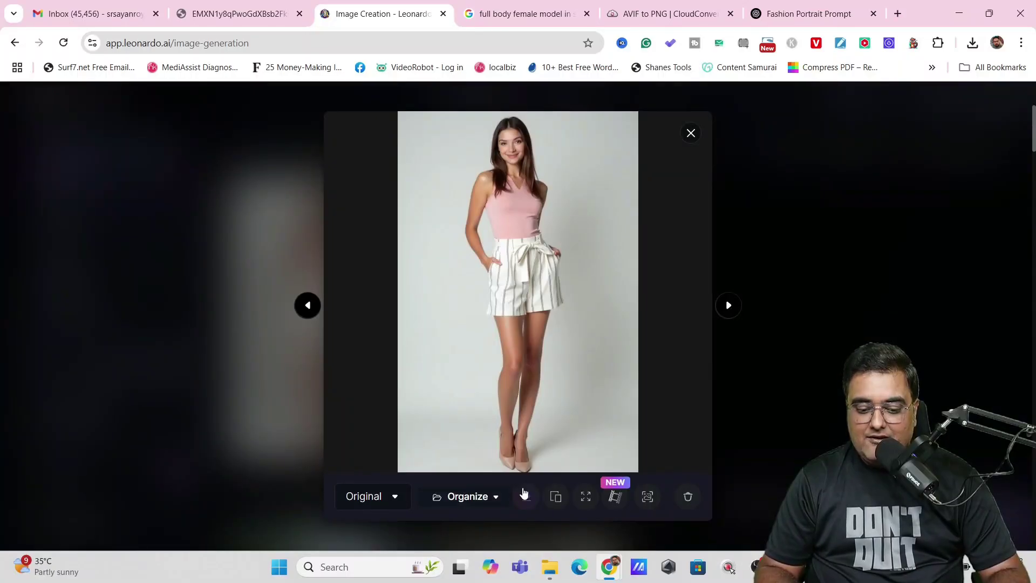
Download the enlarged pink-top portrait as a JPG and close the image viewer
{"action": "left_click", "coordinate": [528, 502]}
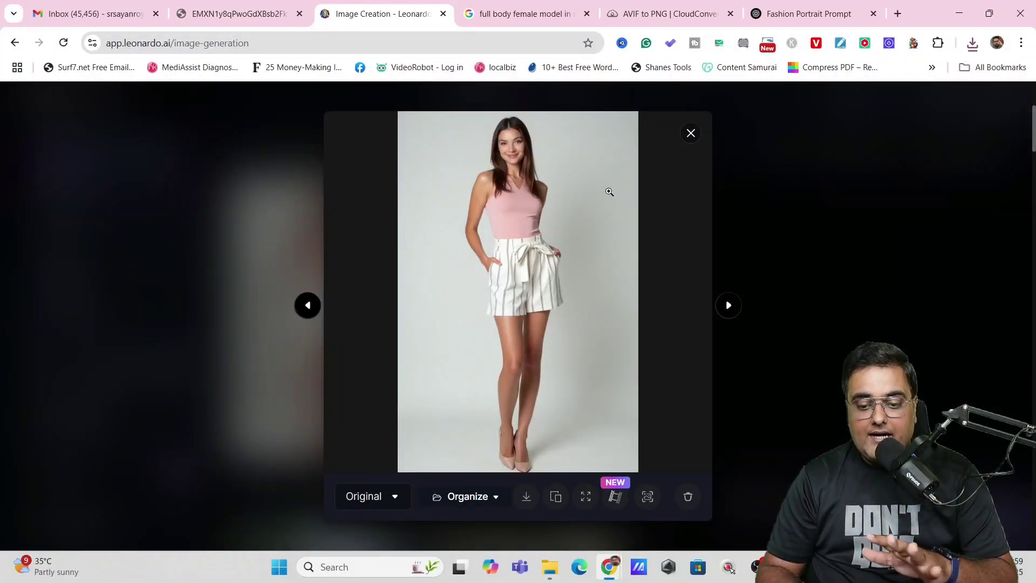
{"action": "left_click", "coordinate": [690, 134]}
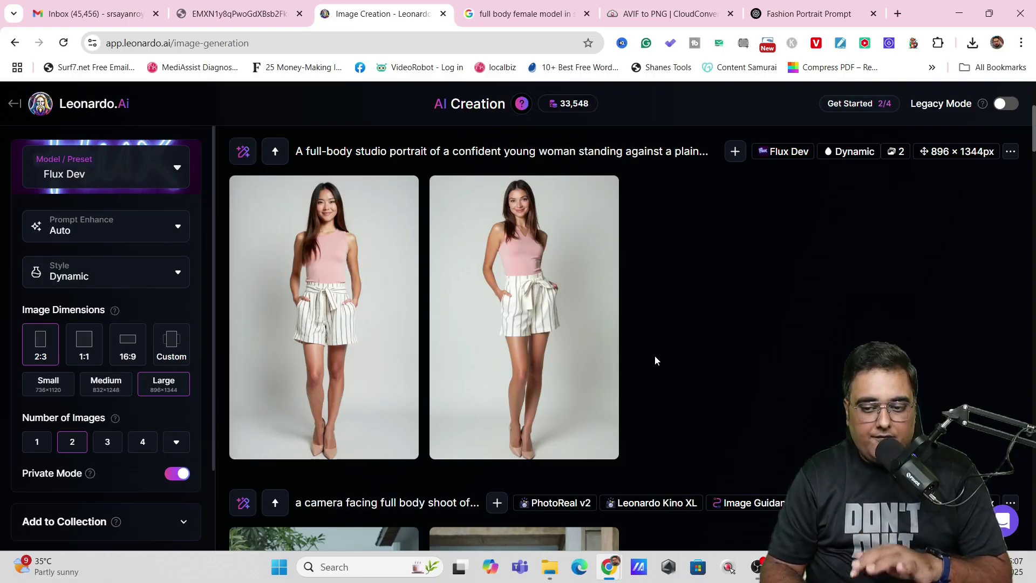
Search Google Images for 'women outfits'
{"action": "left_click", "coordinate": [522, 16]}
{"action": "triple_click", "coordinate": [133, 101]}
{"action": "type", "text": "women outfits"}
{"action": "key", "text": "Return"}
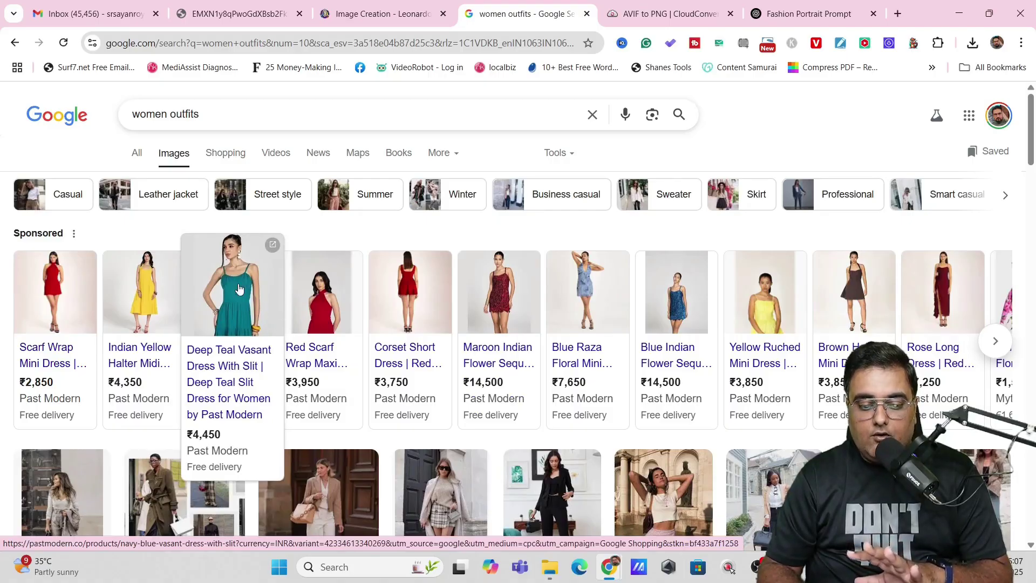
Open the sponsored Deep Teal Vasant Dress With Slit product page and scroll through it
{"action": "left_click", "coordinate": [219, 365]}
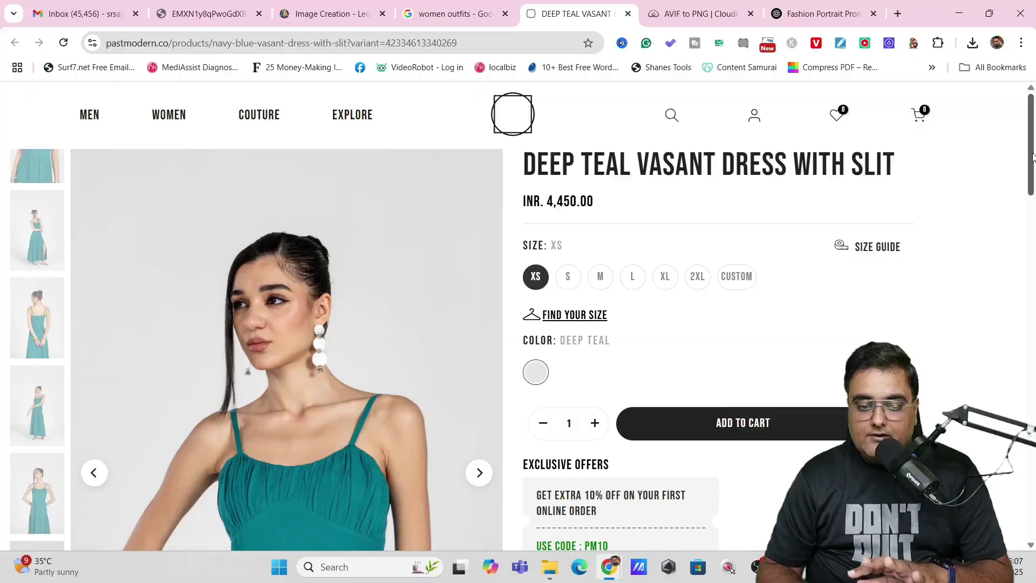
{"action": "scroll", "coordinate": [1032, 157], "scroll_direction": "down", "scroll_amount": 4}
{"action": "scroll", "coordinate": [278, 280], "scroll_direction": "up", "scroll_amount": 3}
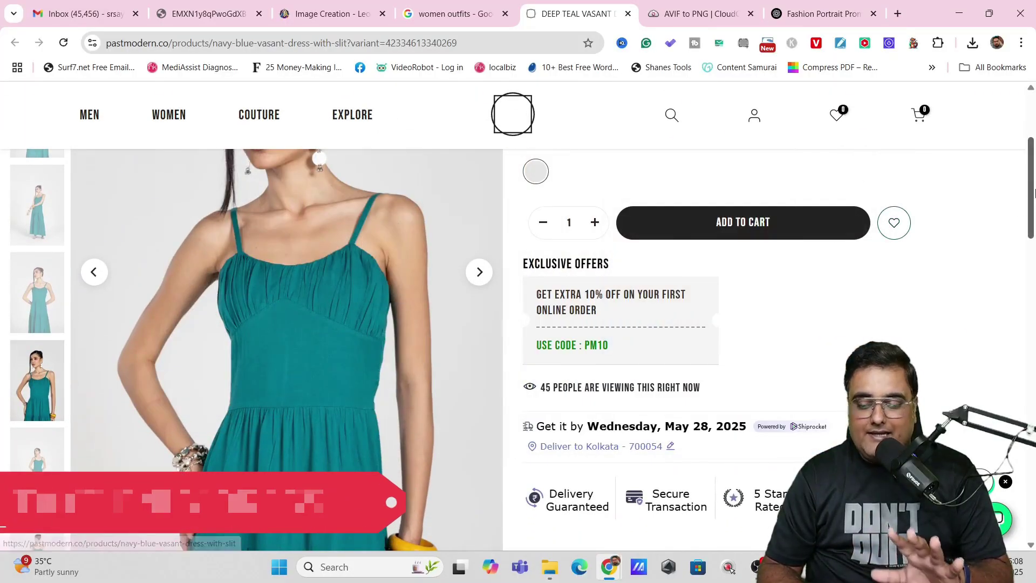
{"action": "scroll", "coordinate": [1029, 117], "scroll_direction": "up", "scroll_amount": 3}
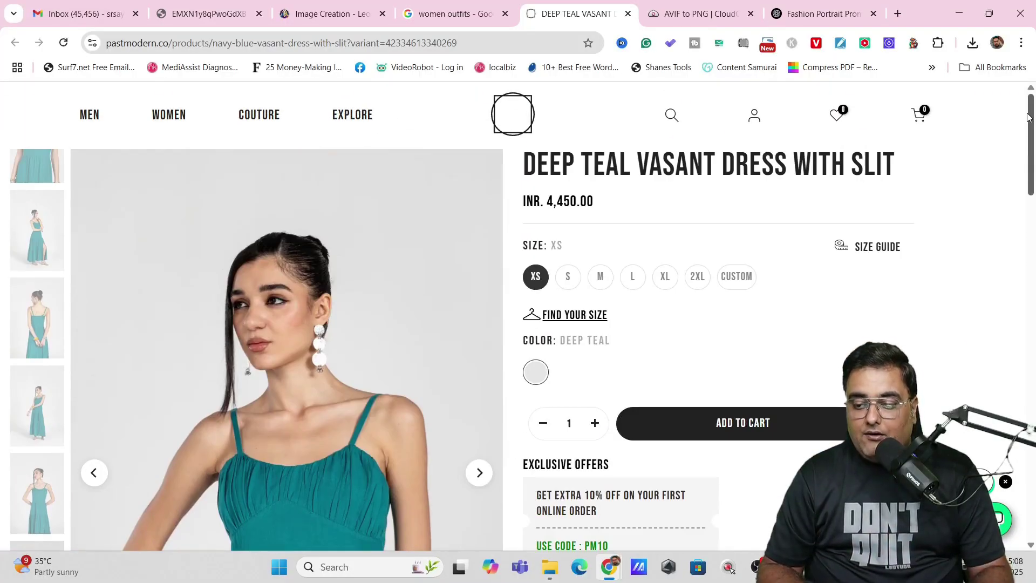
Preview the red one-piece and Women's One Piece dress PNGs from the Downloads folder
{"action": "left_click", "coordinate": [545, 567]}
{"action": "double_click", "coordinate": [549, 257]}
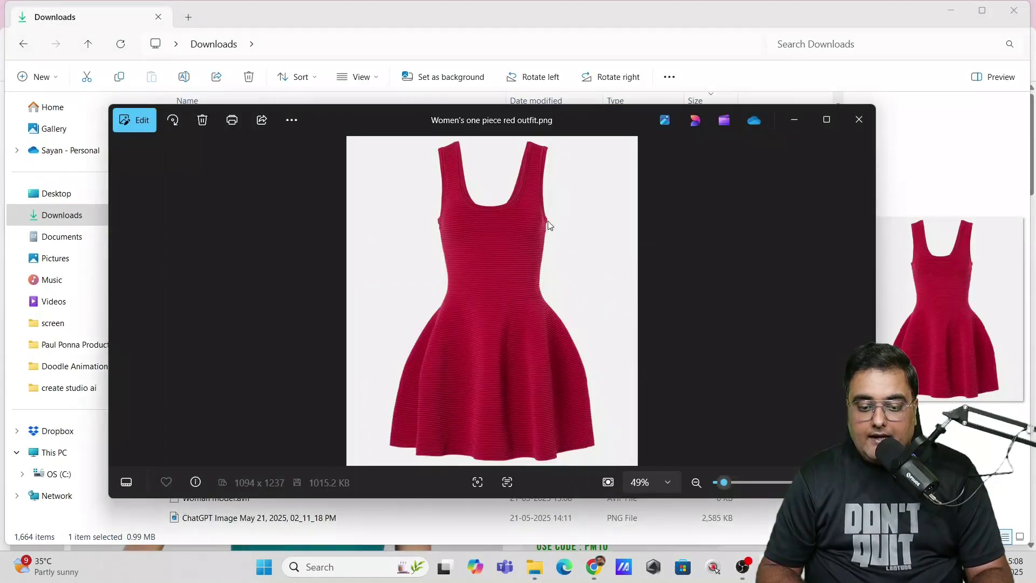
{"action": "left_click", "coordinate": [859, 119]}
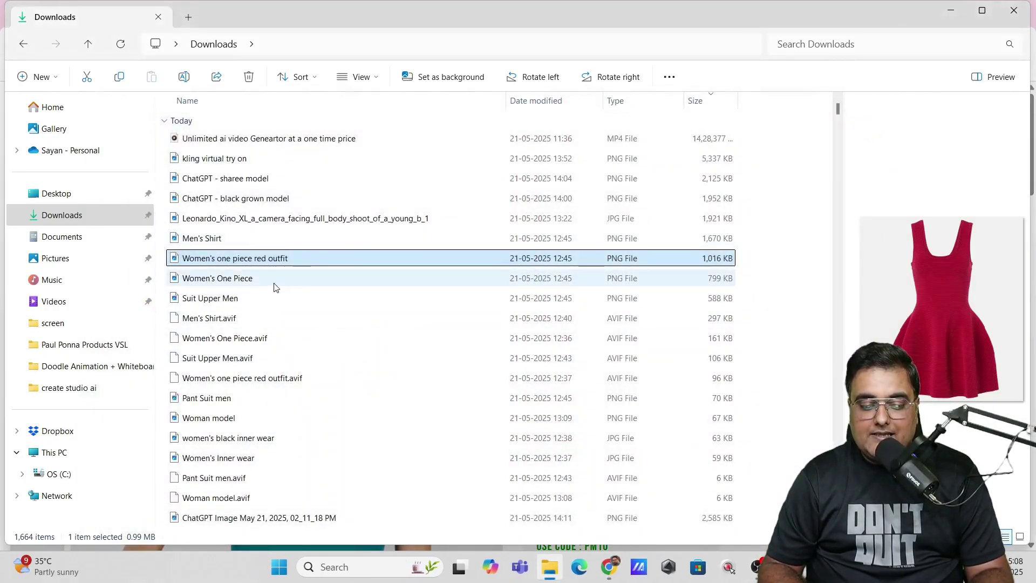
{"action": "double_click", "coordinate": [274, 286]}
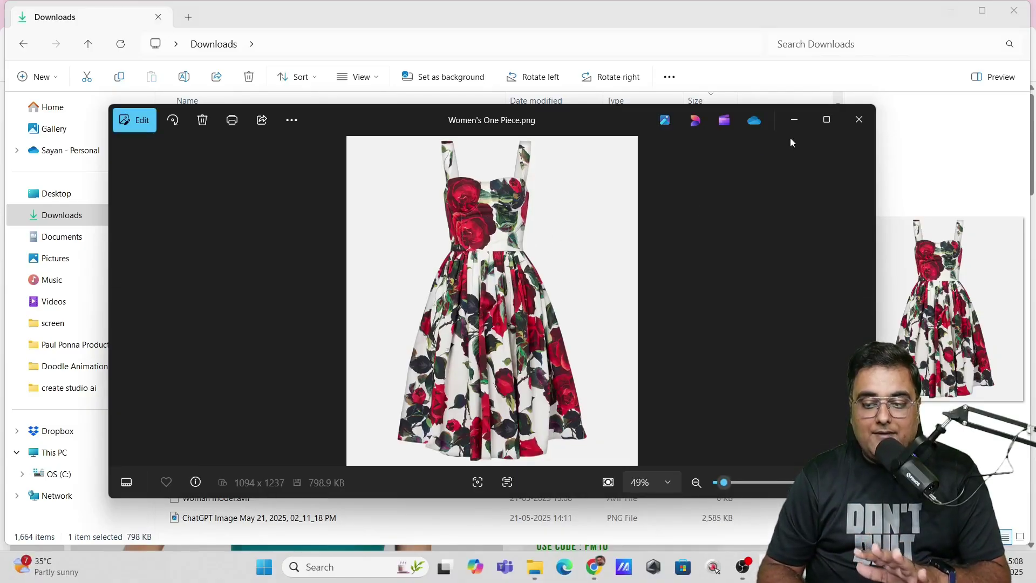
{"action": "left_click", "coordinate": [858, 120]}
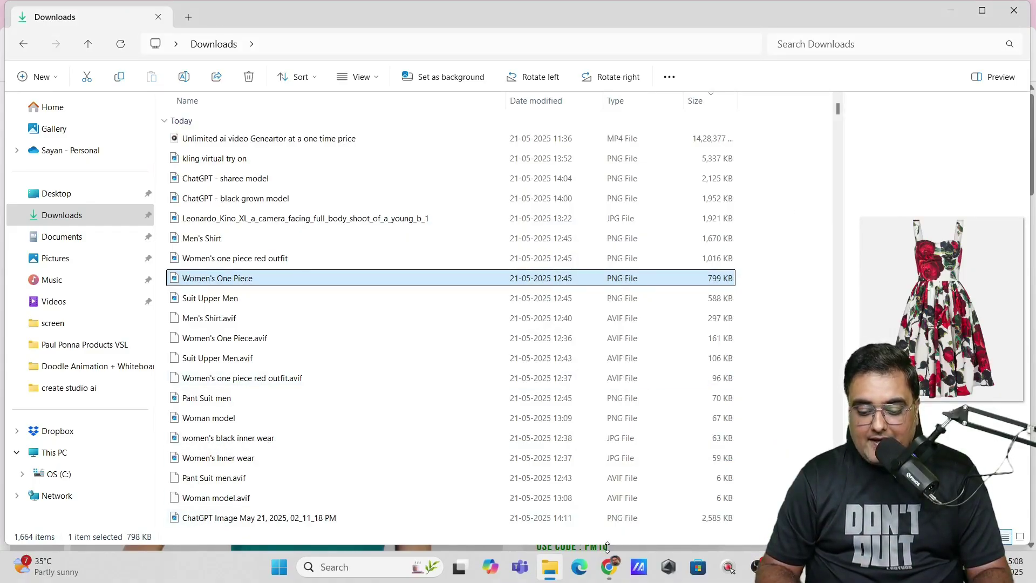
{"action": "left_click", "coordinate": [609, 565]}
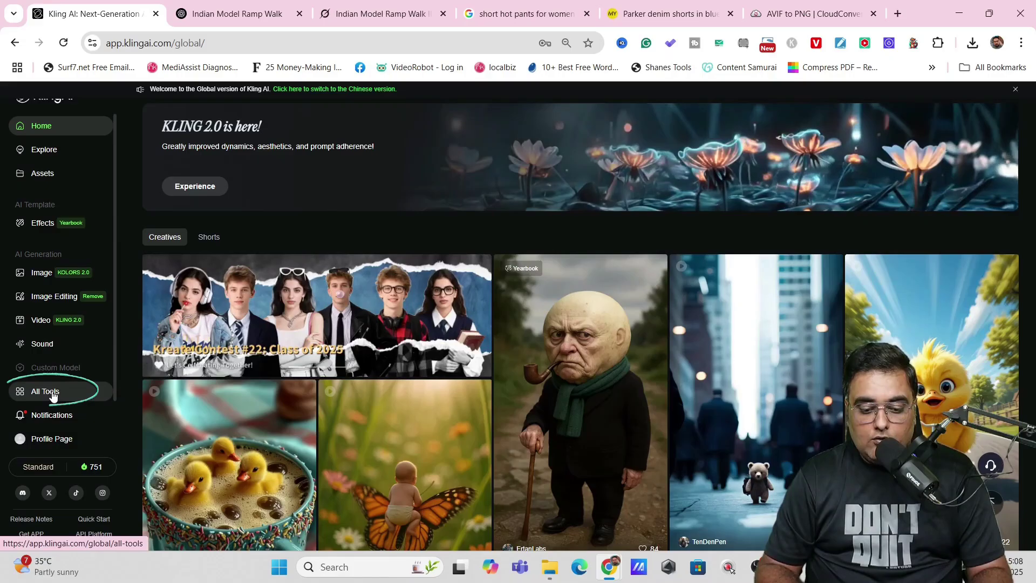
Go from All Tools to Virtual Model's AI Virtual Try-On tab and view the Default models
{"action": "left_click", "coordinate": [49, 394]}
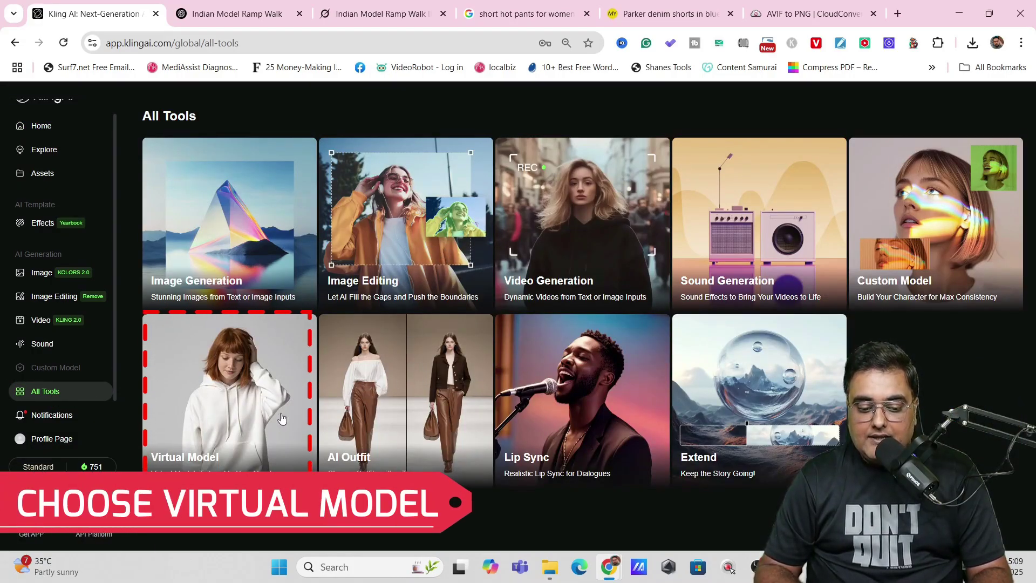
{"action": "left_click", "coordinate": [260, 385]}
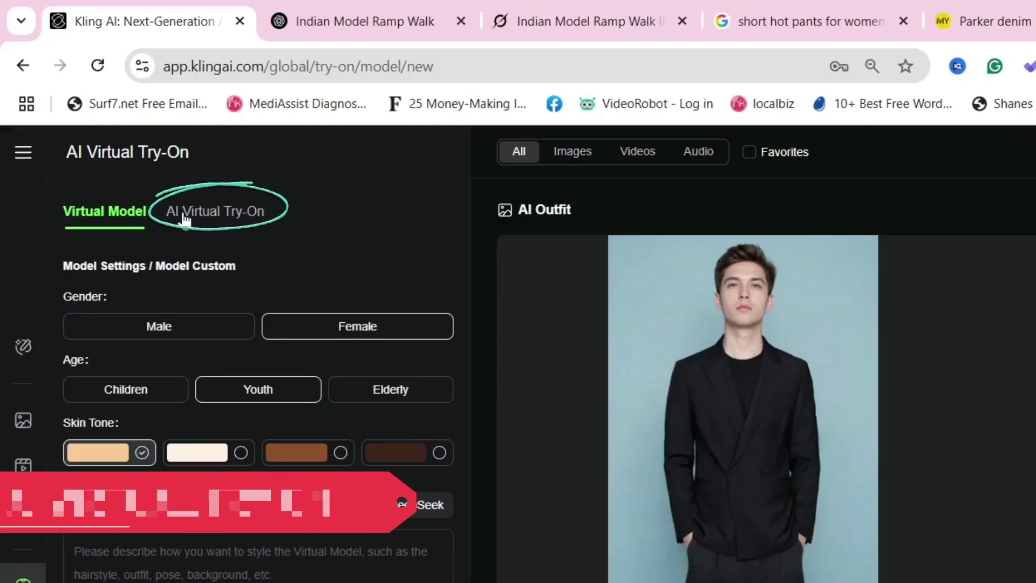
{"action": "left_click", "coordinate": [229, 218]}
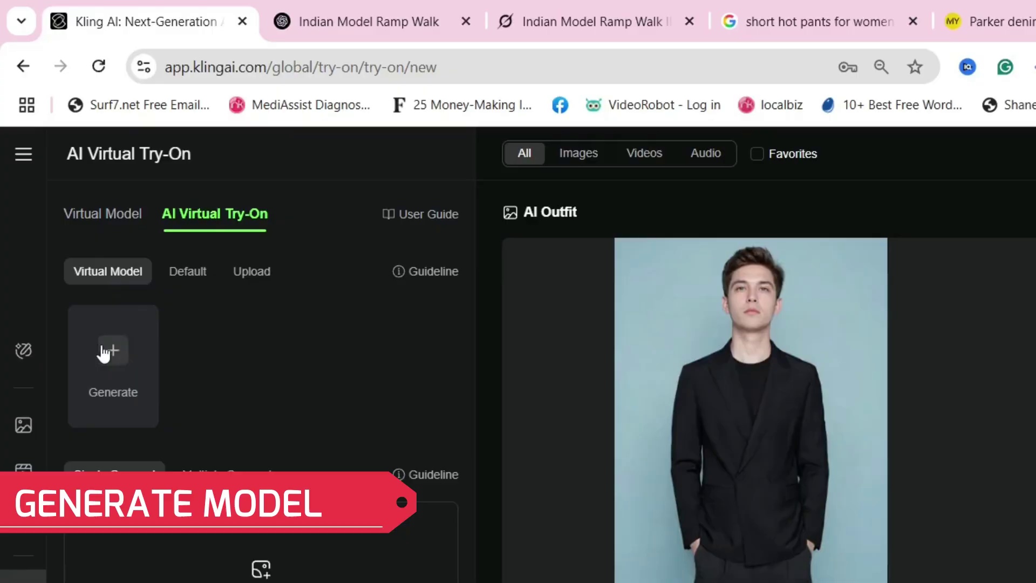
{"action": "left_click", "coordinate": [194, 272]}
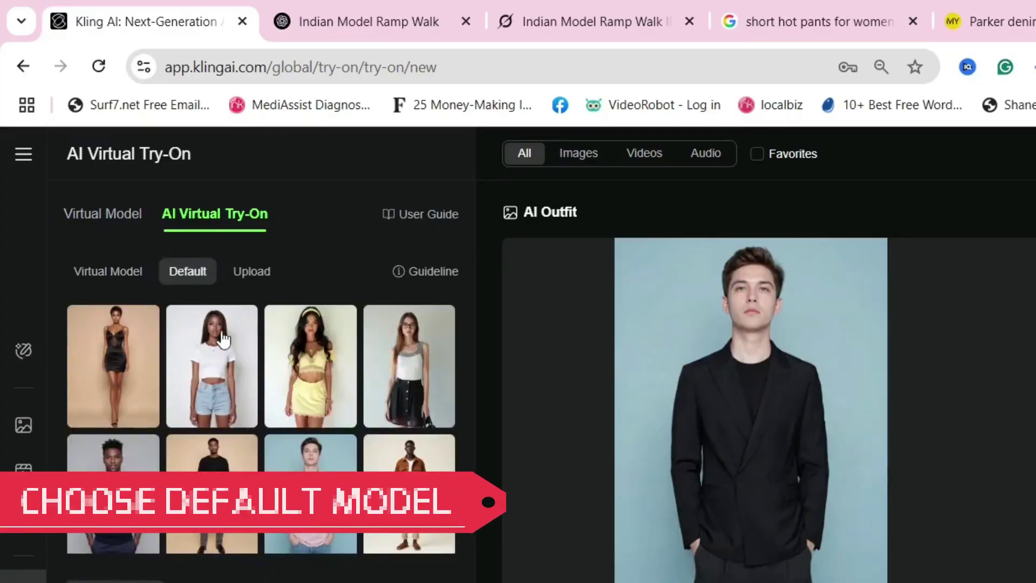
Upload 'ChatGPT - sharee model' as the try-on model image
{"action": "left_click", "coordinate": [252, 277]}
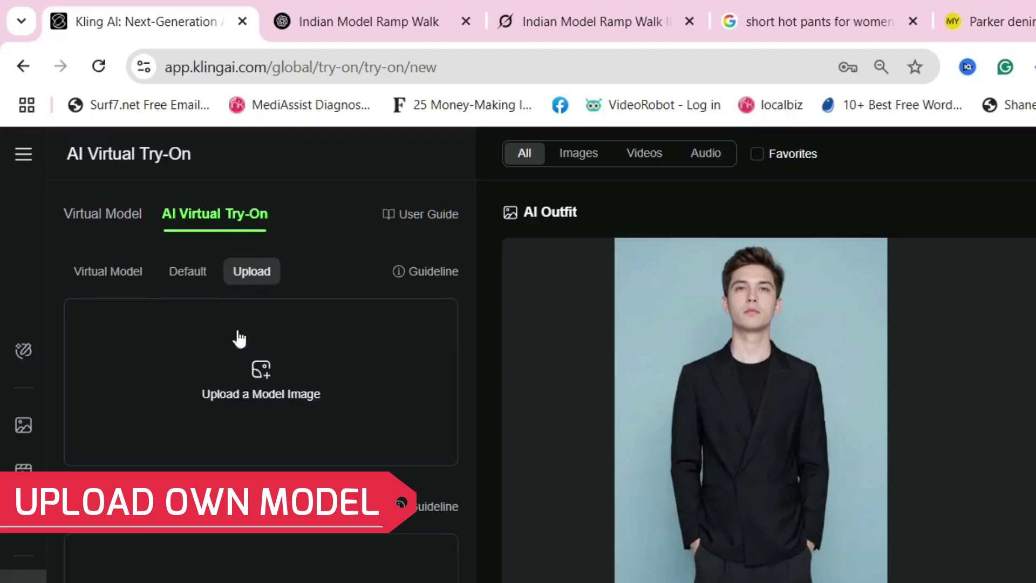
{"action": "left_click", "coordinate": [261, 376]}
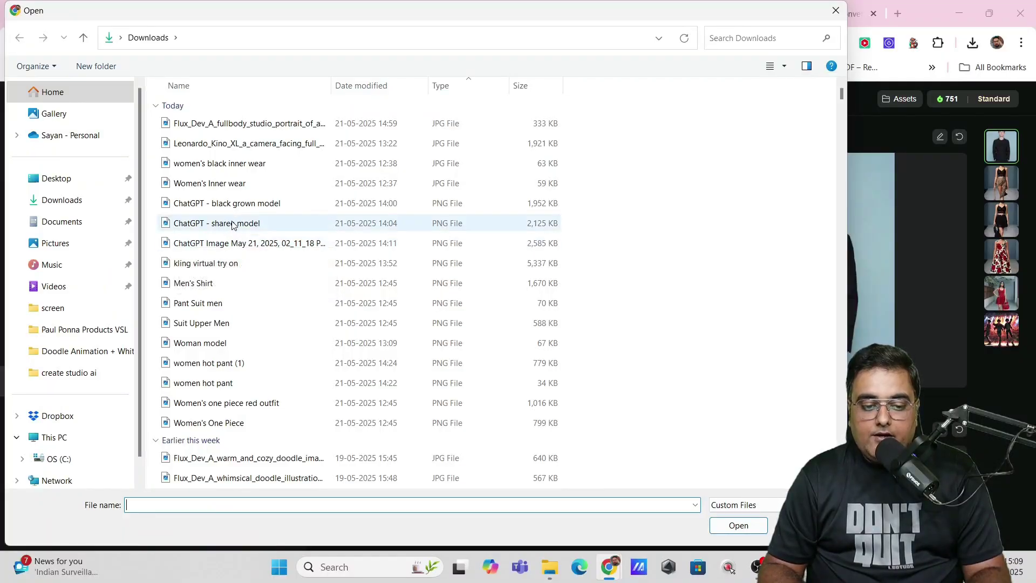
{"action": "double_click", "coordinate": [232, 224]}
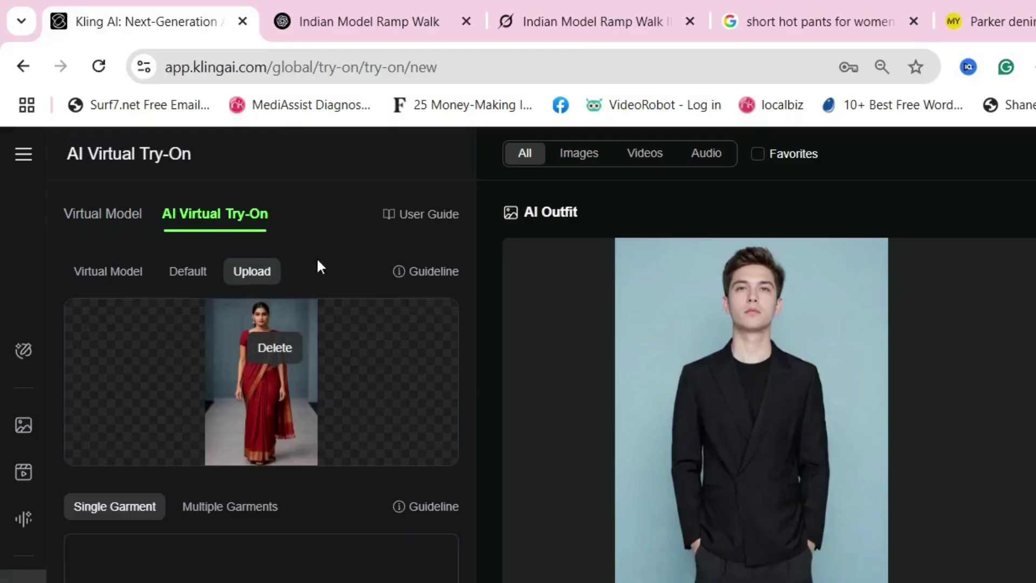
{"action": "left_click", "coordinate": [362, 21]}
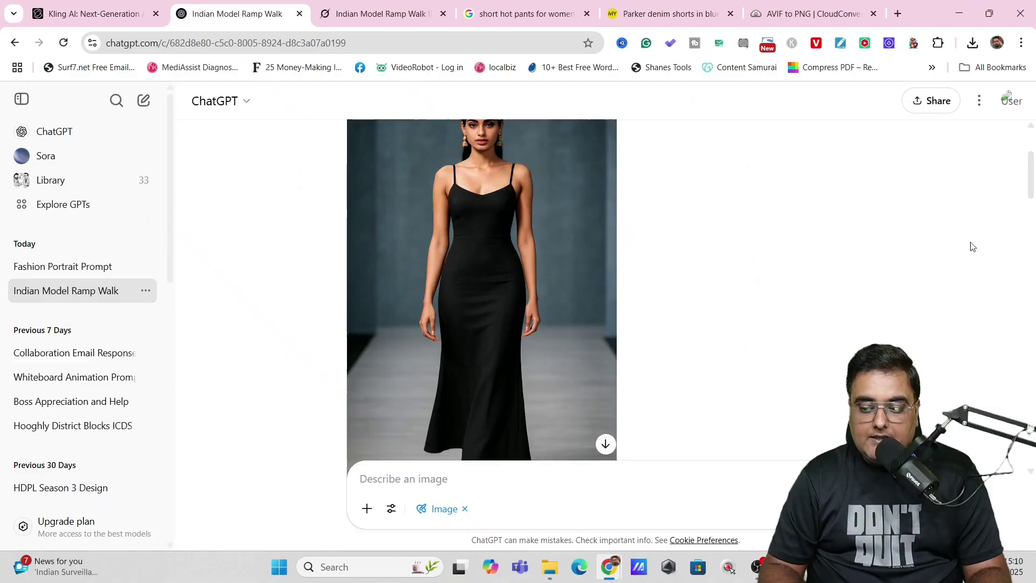
Scroll the Indian Model Ramp Walk chat to the saree model image, then return to Kling AI
{"action": "scroll", "coordinate": [1030, 179], "scroll_direction": "up", "scroll_amount": 3}
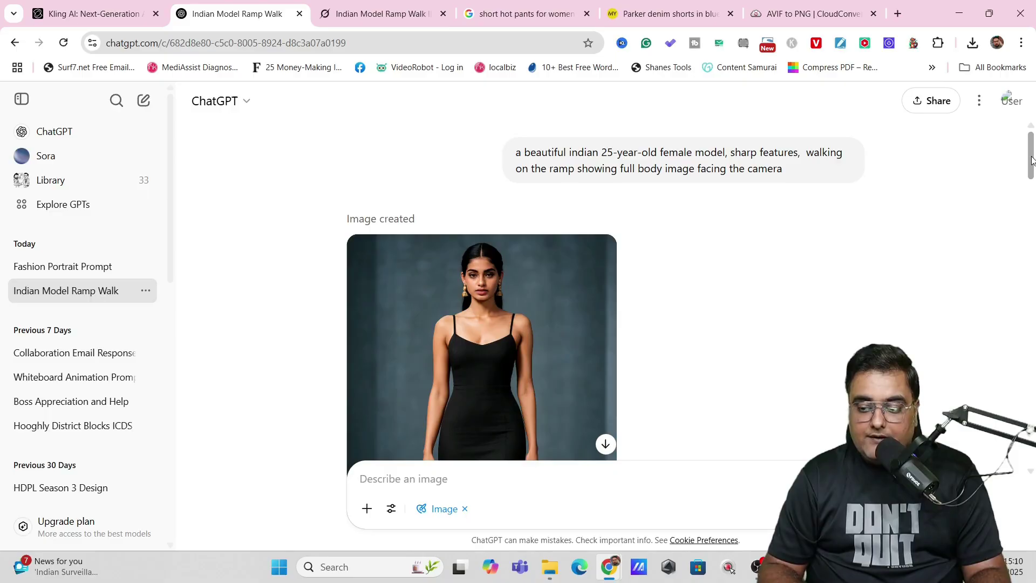
{"action": "scroll", "coordinate": [1030, 160], "scroll_direction": "down", "scroll_amount": 5}
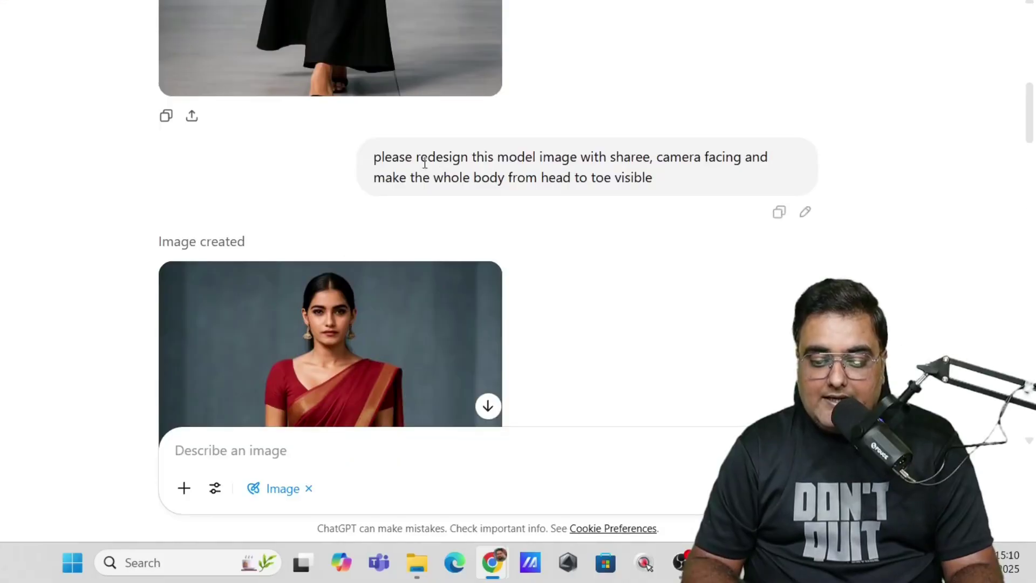
{"action": "scroll", "coordinate": [400, 353], "scroll_direction": "down", "scroll_amount": 4}
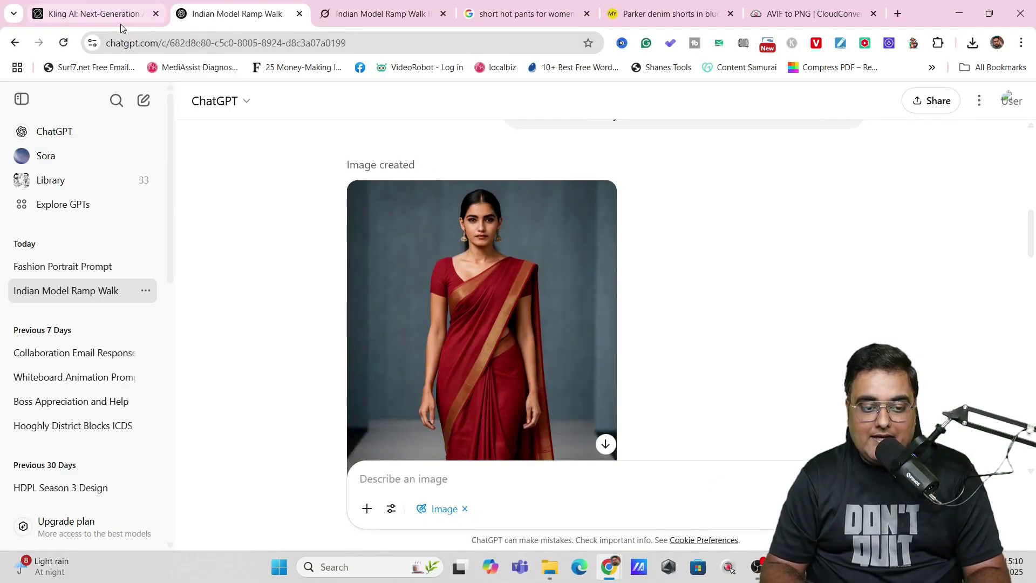
{"action": "left_click", "coordinate": [121, 24]}
{"action": "mouse_move", "coordinate": [154, 253]}
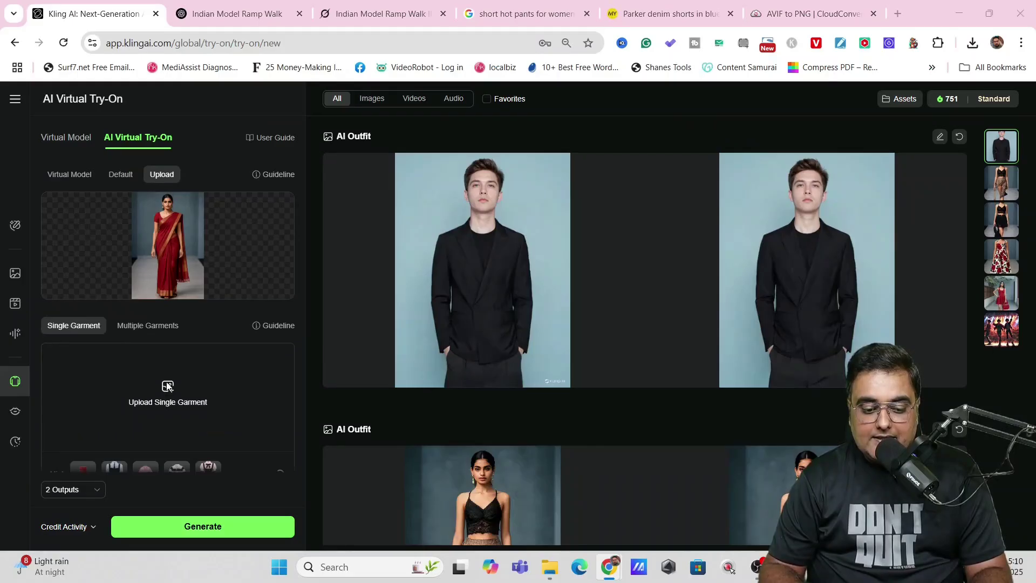
Upload the Women's One Piece floral dress as the garment, keep Outputs at 2, and generate
{"action": "left_click", "coordinate": [167, 386]}
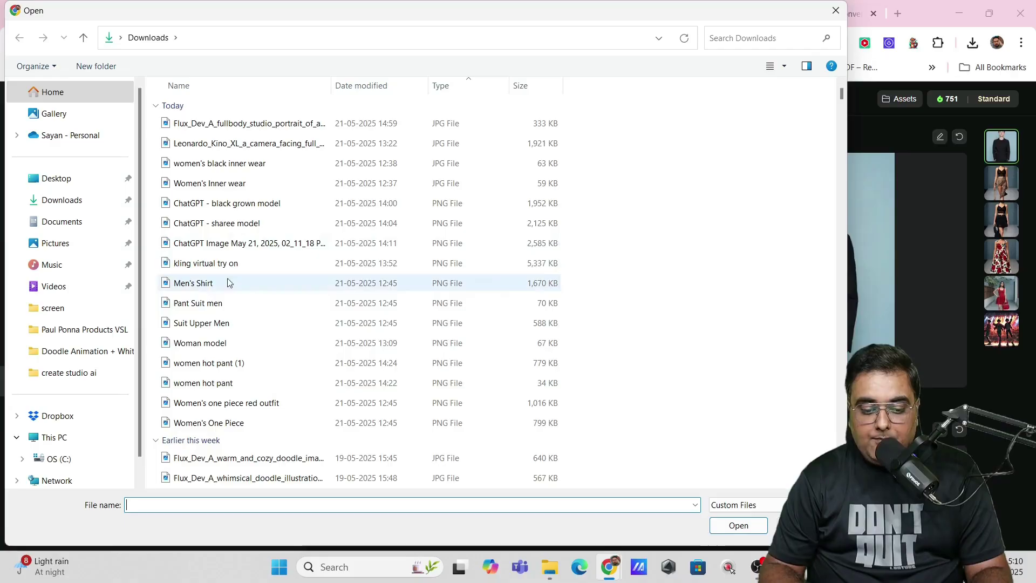
{"action": "double_click", "coordinate": [227, 423]}
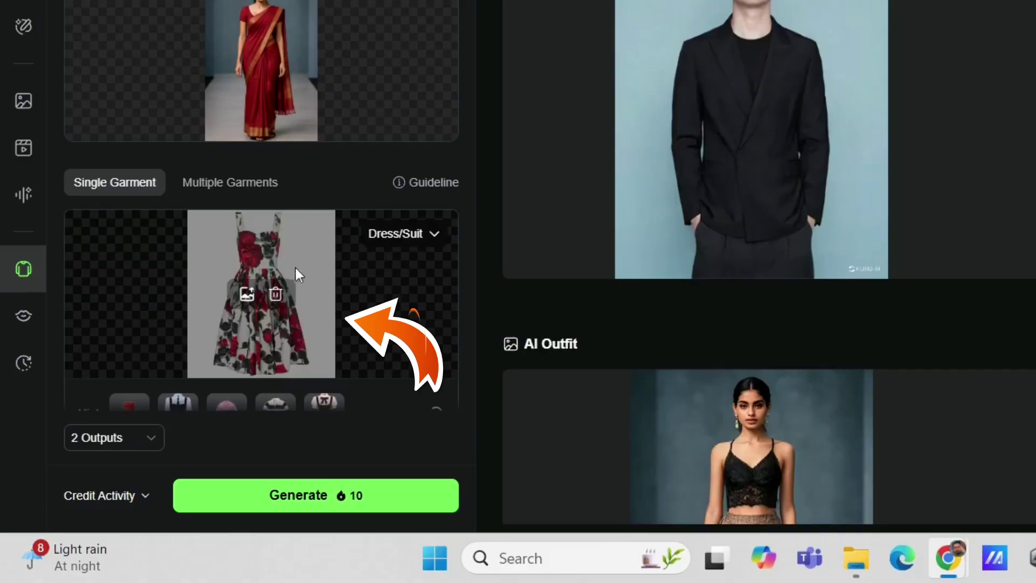
{"action": "left_click", "coordinate": [103, 495]}
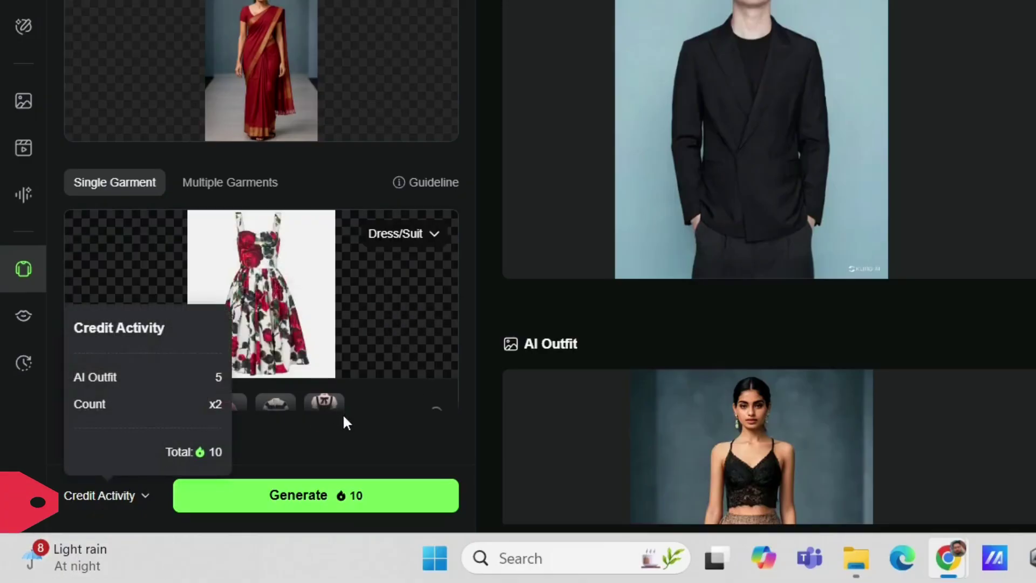
{"action": "left_click", "coordinate": [147, 437]}
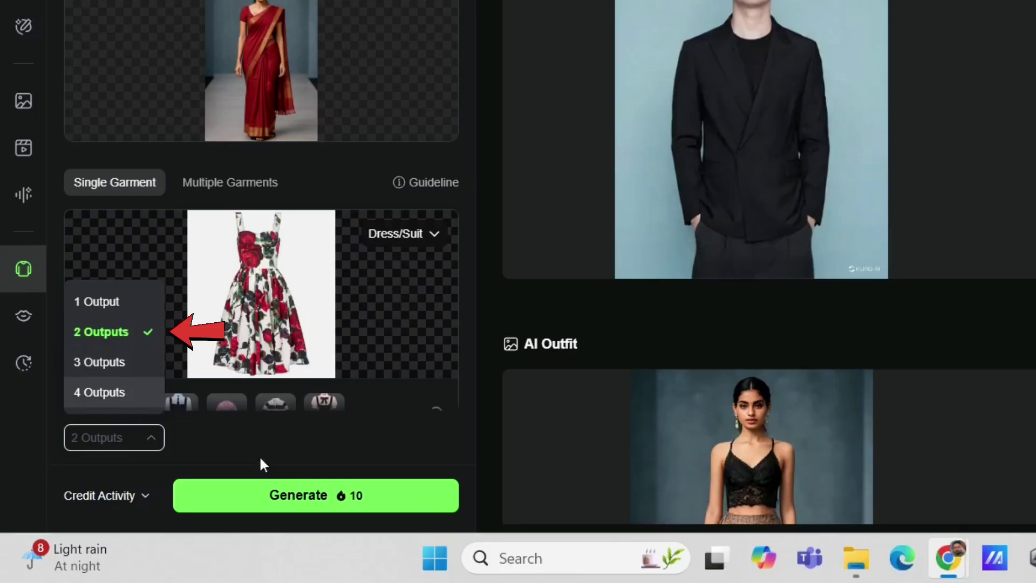
{"action": "left_click", "coordinate": [148, 442]}
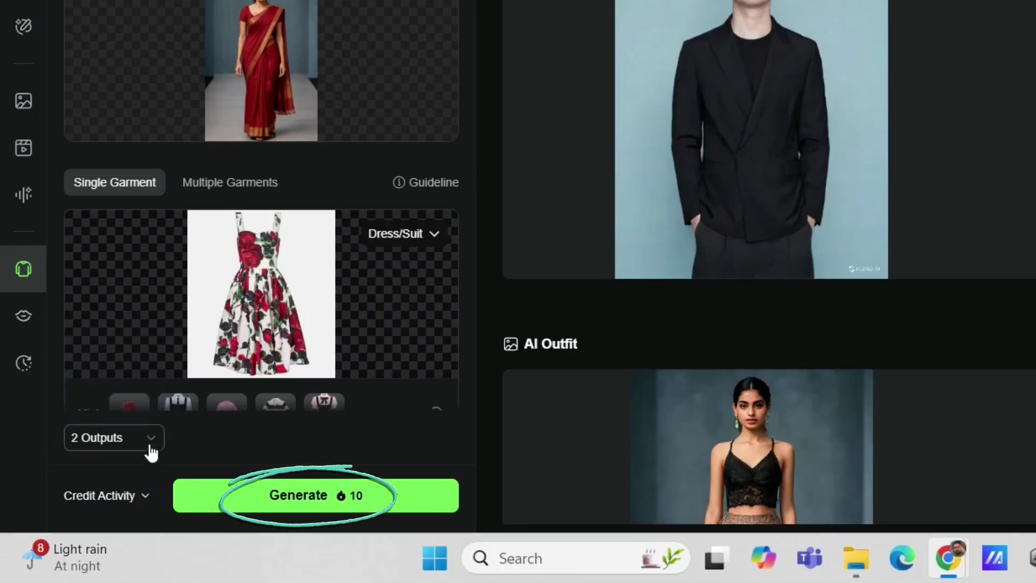
{"action": "left_click", "coordinate": [306, 496]}
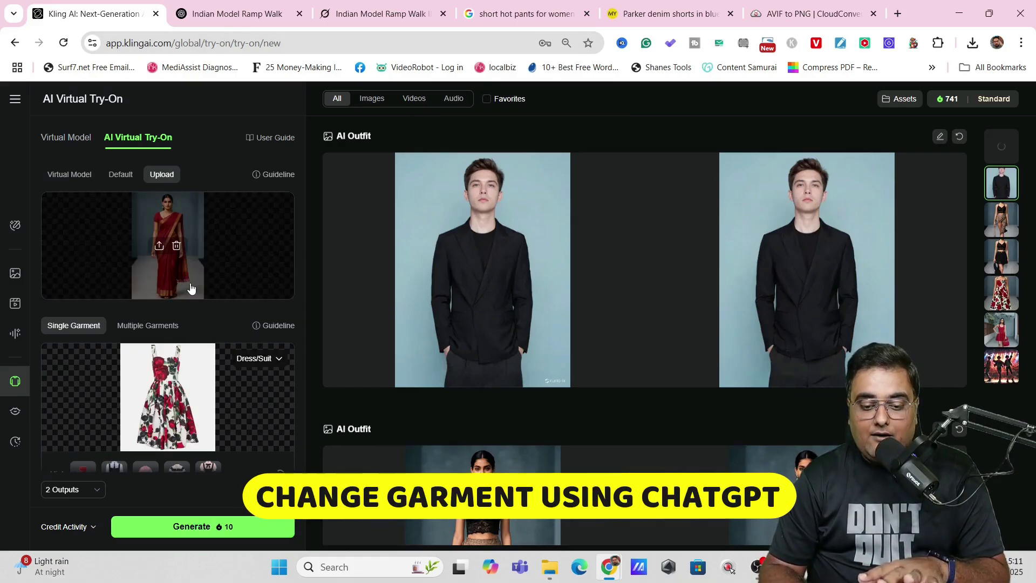
{"action": "mouse_move", "coordinate": [393, 221]}
{"action": "left_click", "coordinate": [238, 13]}
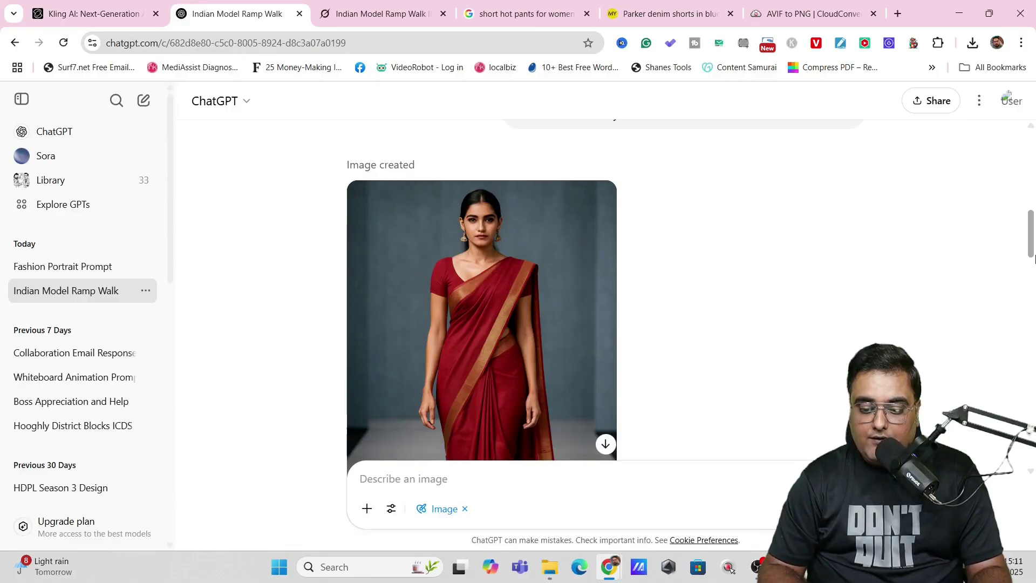
{"action": "left_click_drag", "start_coordinate": [1031, 259], "coordinate": [1033, 307]}
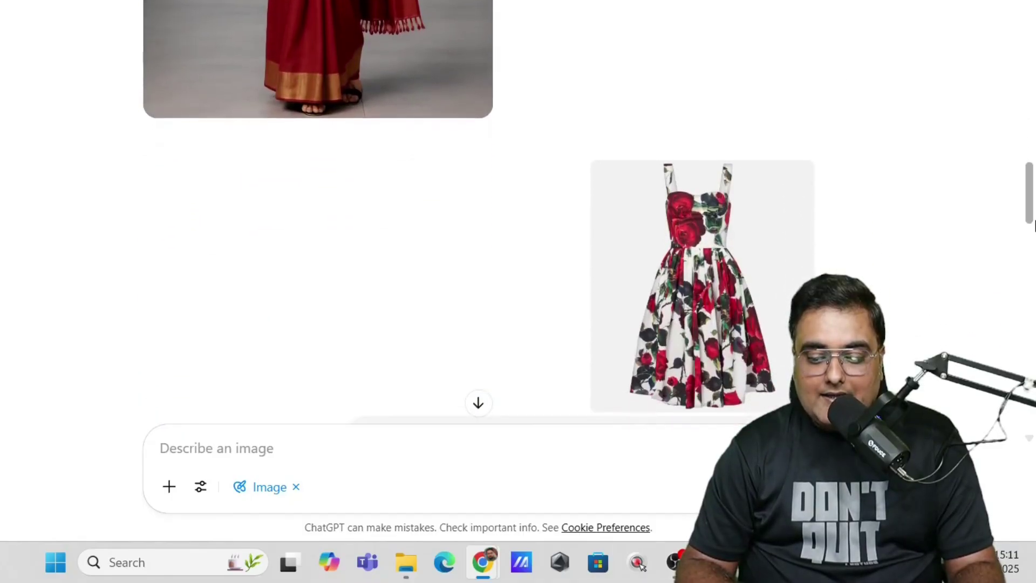
{"action": "scroll", "coordinate": [1032, 225], "scroll_direction": "down", "scroll_amount": 3}
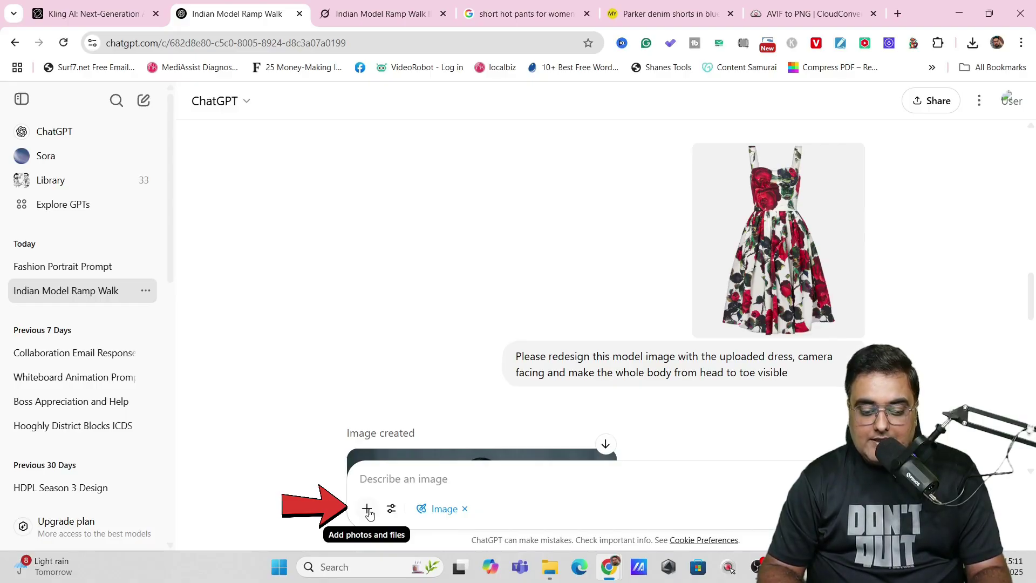
{"action": "left_click", "coordinate": [368, 510]}
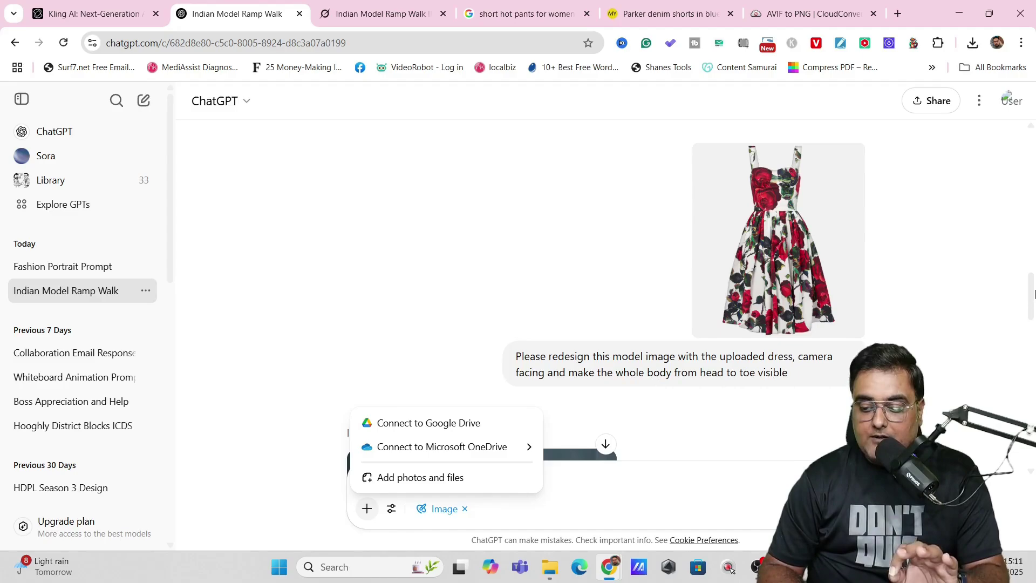
{"action": "key", "text": "Escape"}
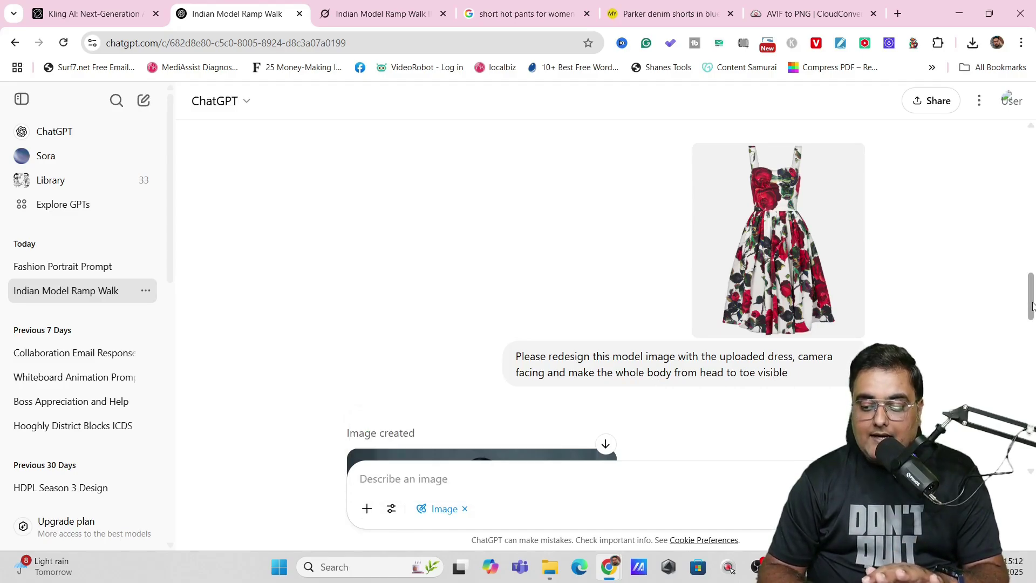
{"action": "scroll", "coordinate": [1032, 305], "scroll_direction": "down", "scroll_amount": 5}
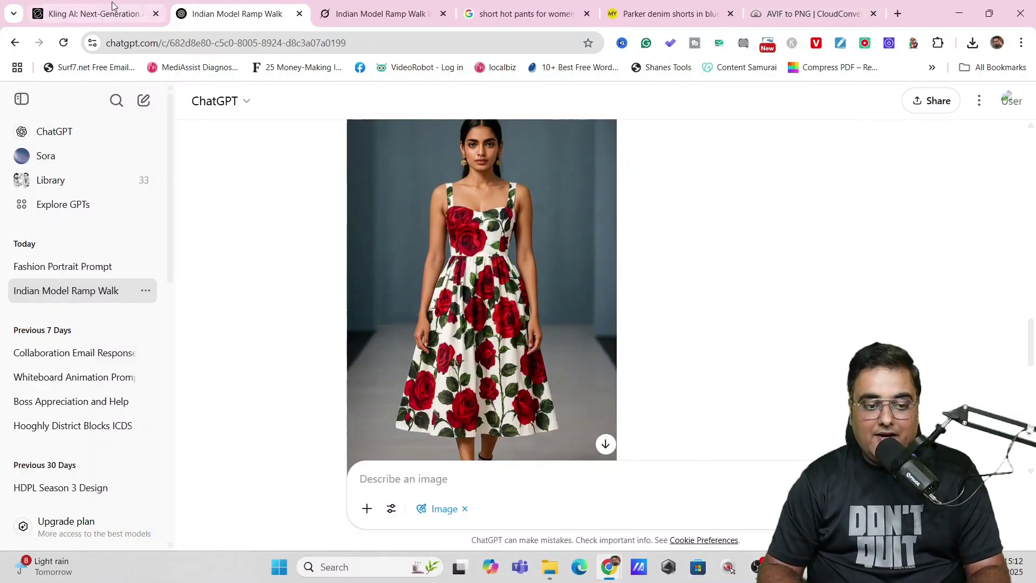
{"action": "left_click", "coordinate": [112, 5]}
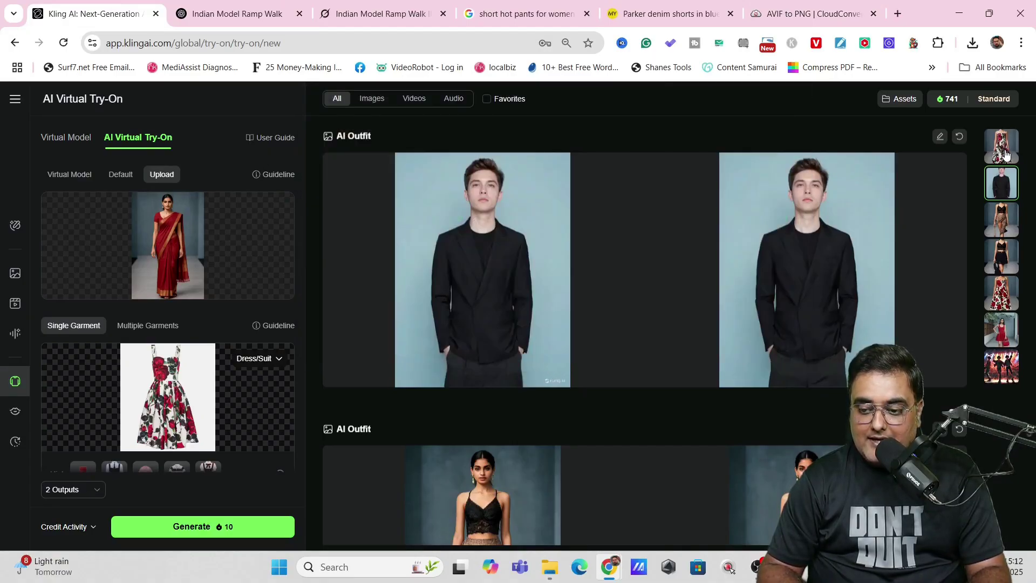
Show the try-on results and open the red-rose dress image in detail view
{"action": "left_click", "coordinate": [1005, 155]}
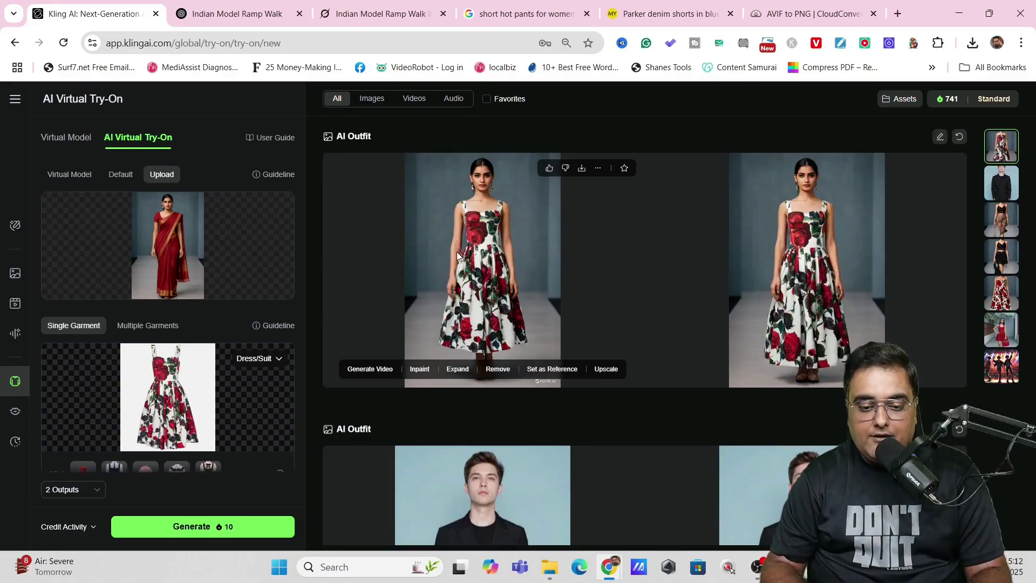
{"action": "left_click", "coordinate": [452, 252]}
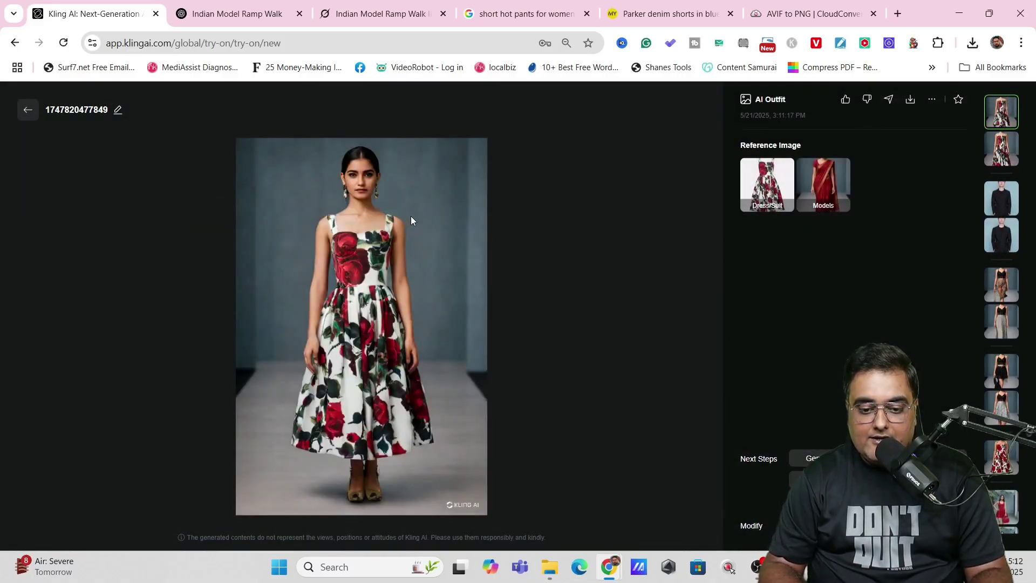
{"action": "left_click", "coordinate": [812, 458]}
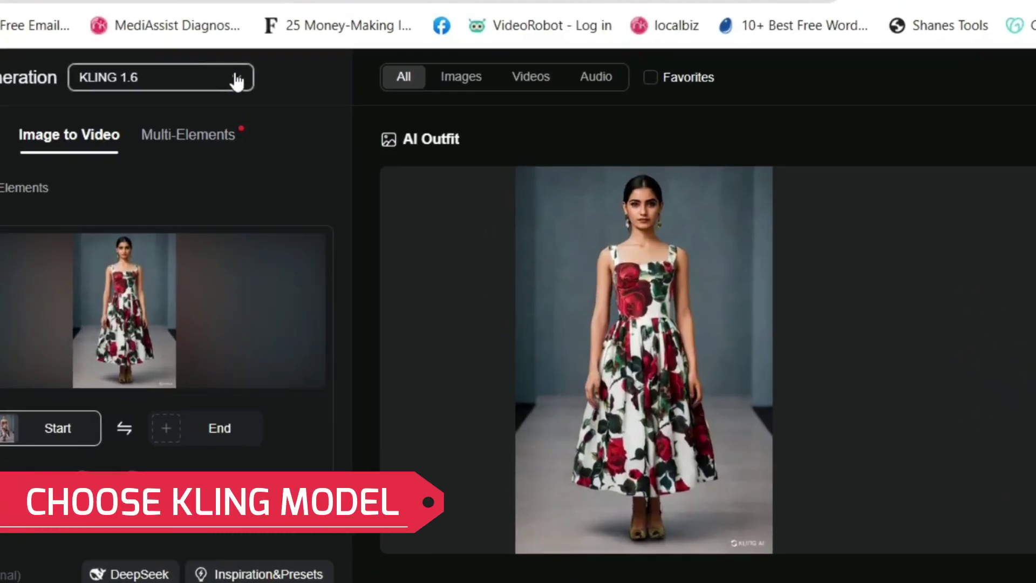
{"action": "left_click", "coordinate": [310, 127]}
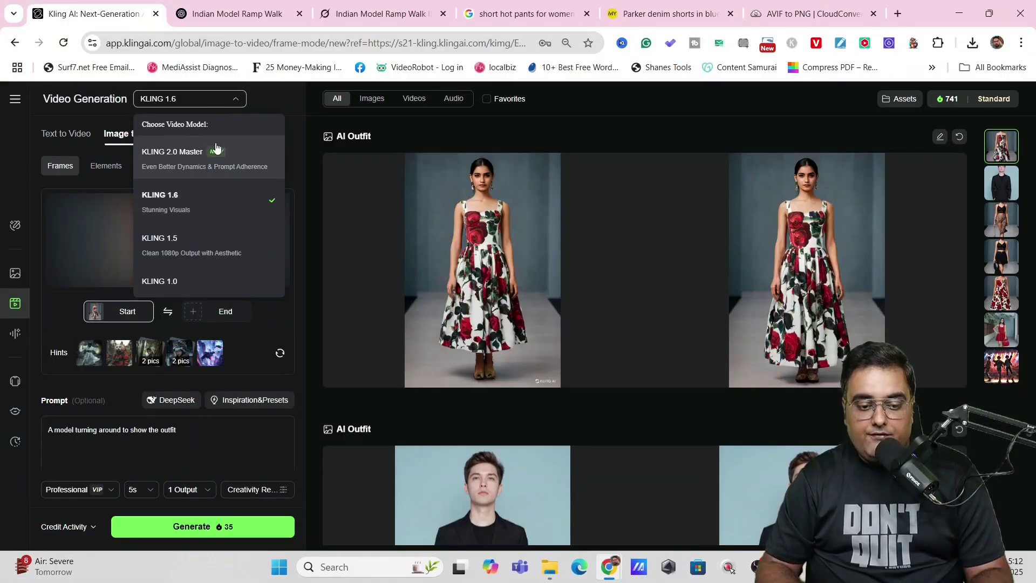
{"action": "left_click", "coordinate": [188, 159]}
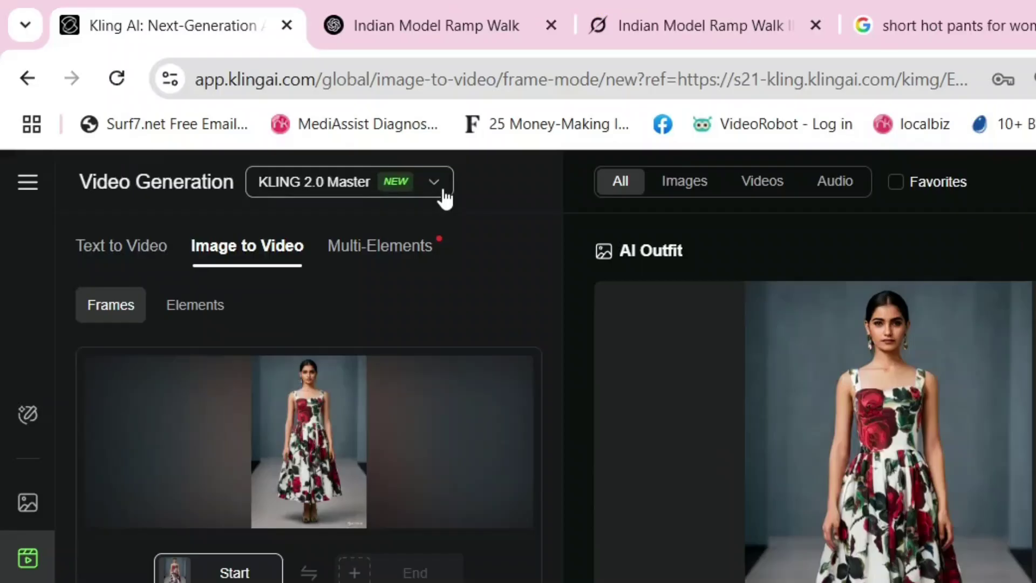
{"action": "left_click", "coordinate": [241, 105]}
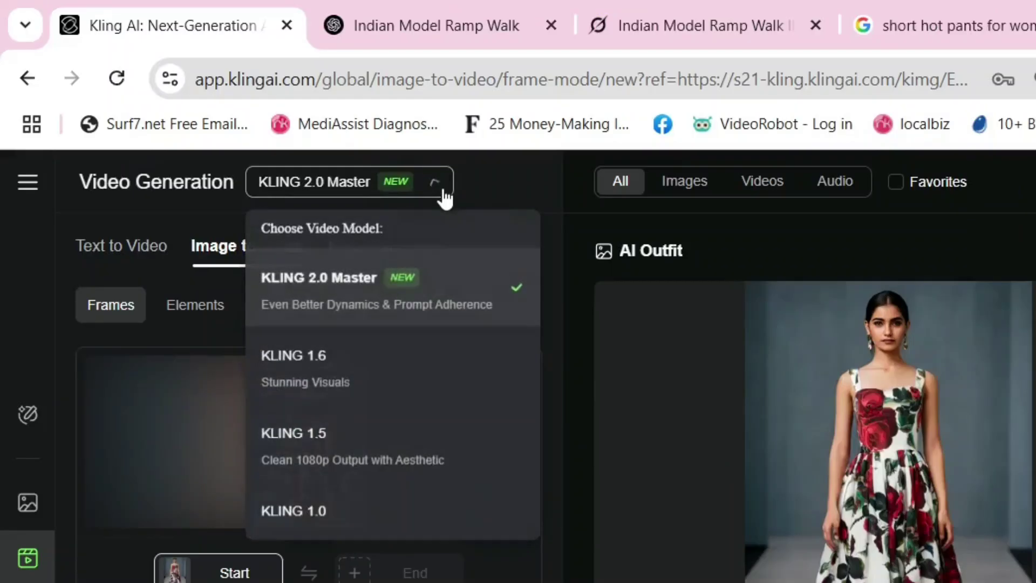
{"action": "left_click", "coordinate": [360, 360]}
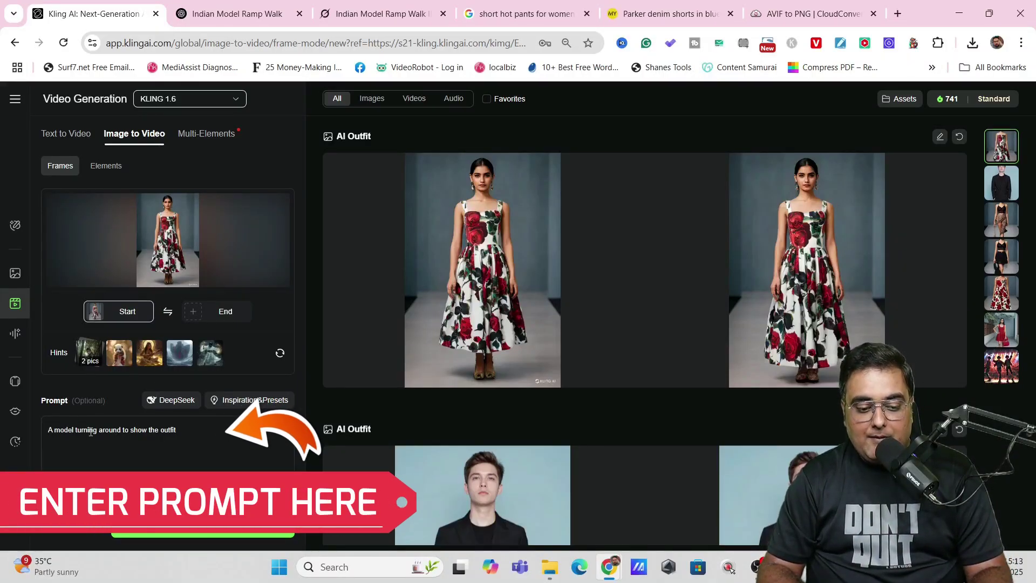
Replace the video prompt with 'the girl walks on the ramp and then stops and turns around and makes show stopper ges…'
{"action": "left_click", "coordinate": [180, 430]}
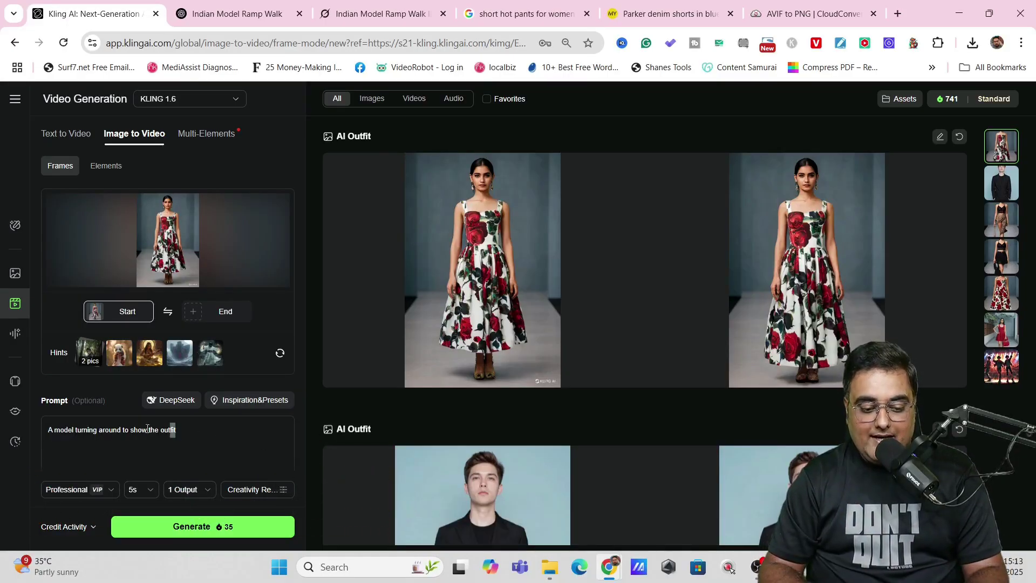
{"action": "left_click_drag", "start_coordinate": [183, 430], "coordinate": [32, 430]}
{"action": "type", "text": "the girl walks on the ramp and then stops and turns around and makes show stopper gestures"}
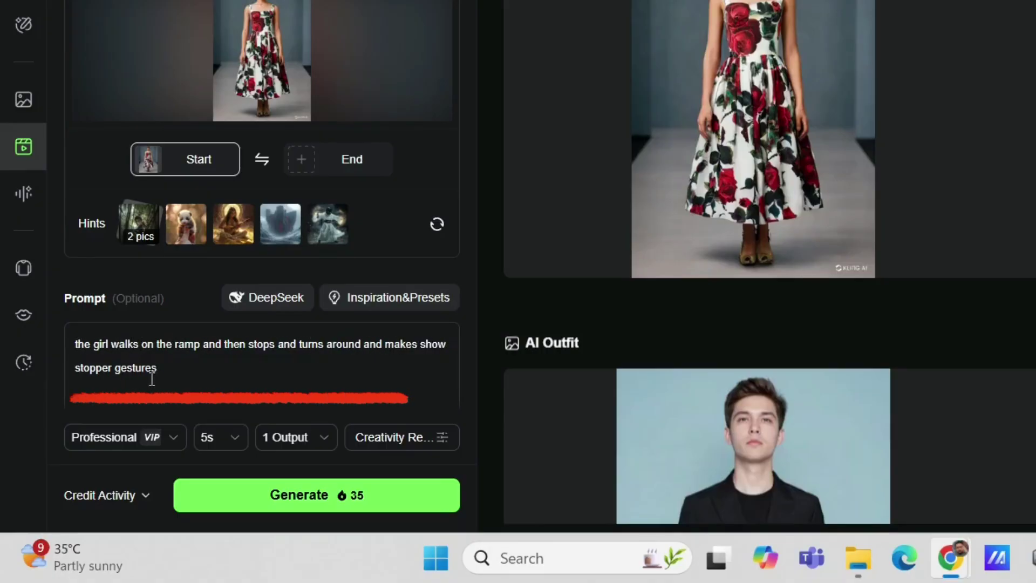
Set the video length to 10s and generate the ramp-walk video
{"action": "left_click", "coordinate": [237, 445]}
{"action": "left_click", "coordinate": [224, 392]}
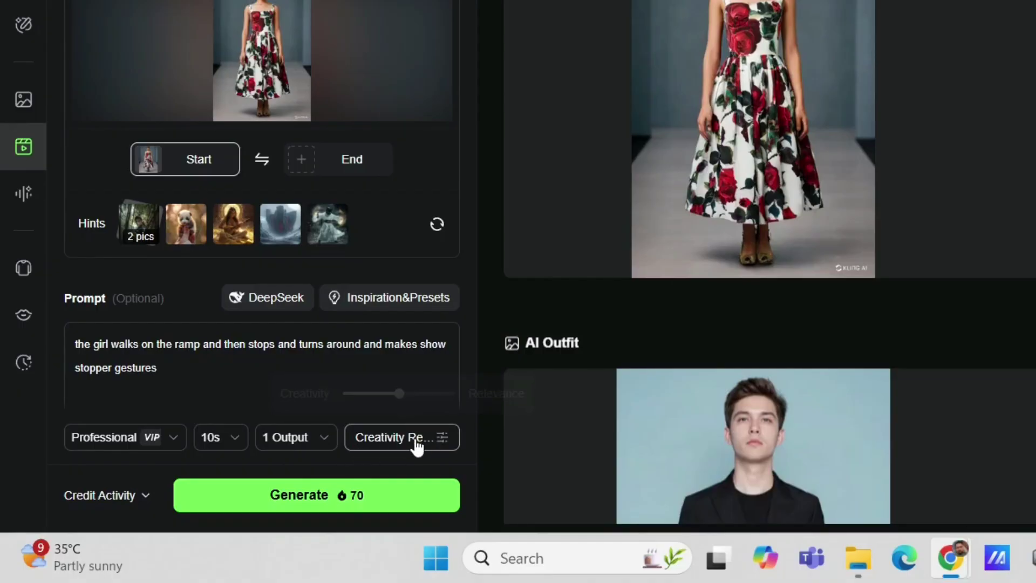
{"action": "mouse_move", "coordinate": [416, 447]}
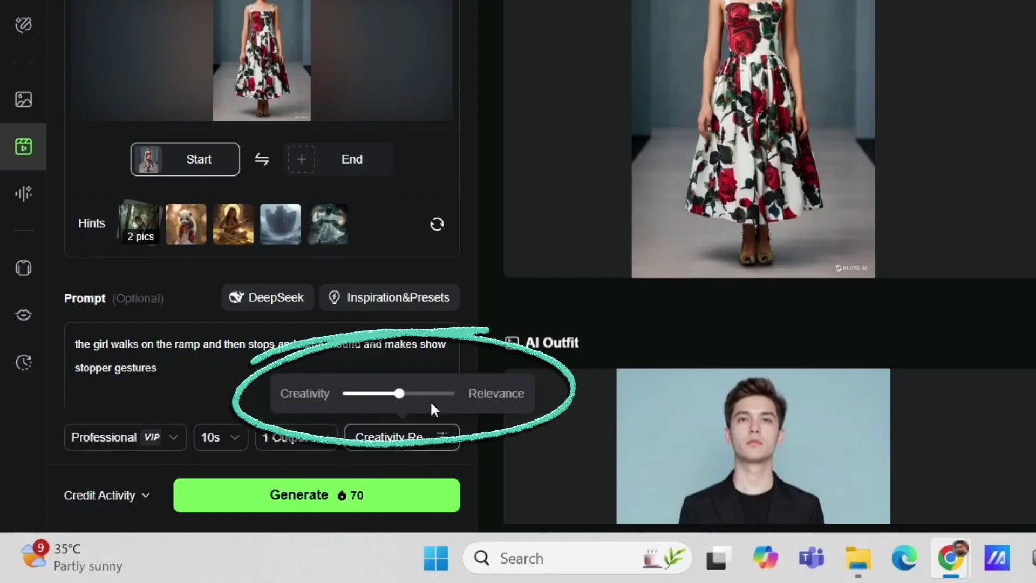
{"action": "mouse_move", "coordinate": [398, 395]}
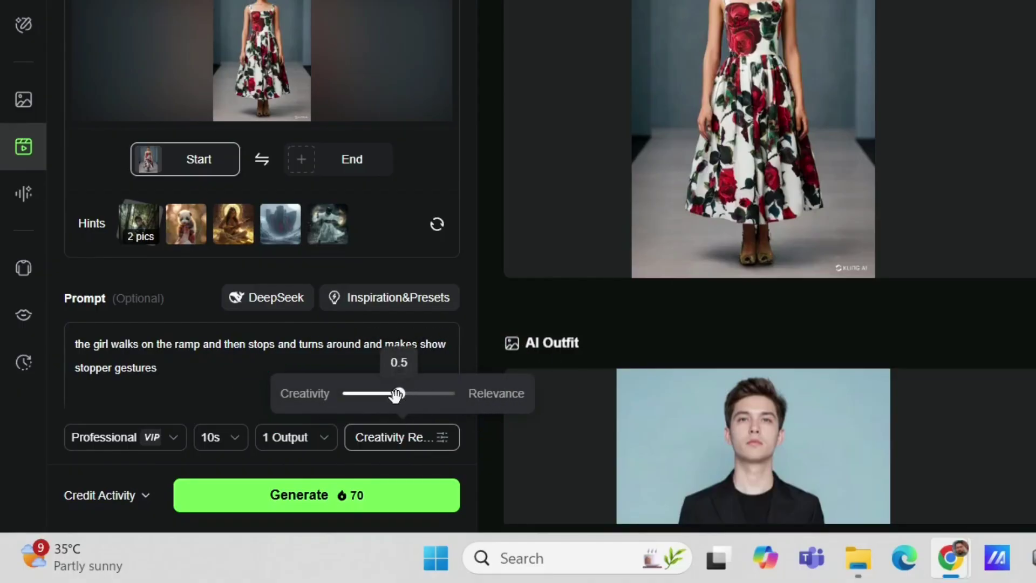
{"action": "left_click", "coordinate": [298, 504]}
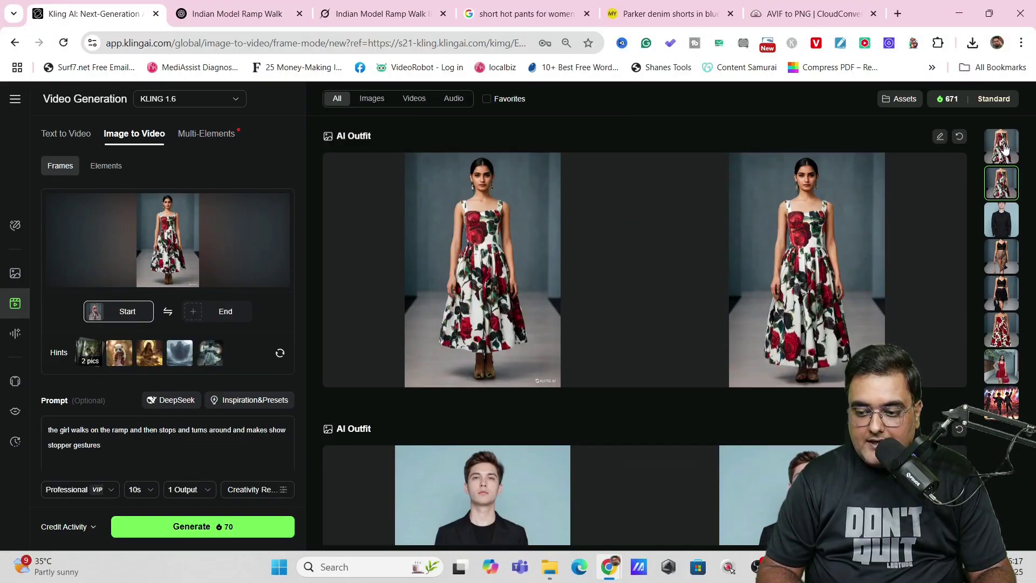
Open the newly generated 10-second ramp-walk video and watch it full screen
{"action": "left_click", "coordinate": [1004, 148]}
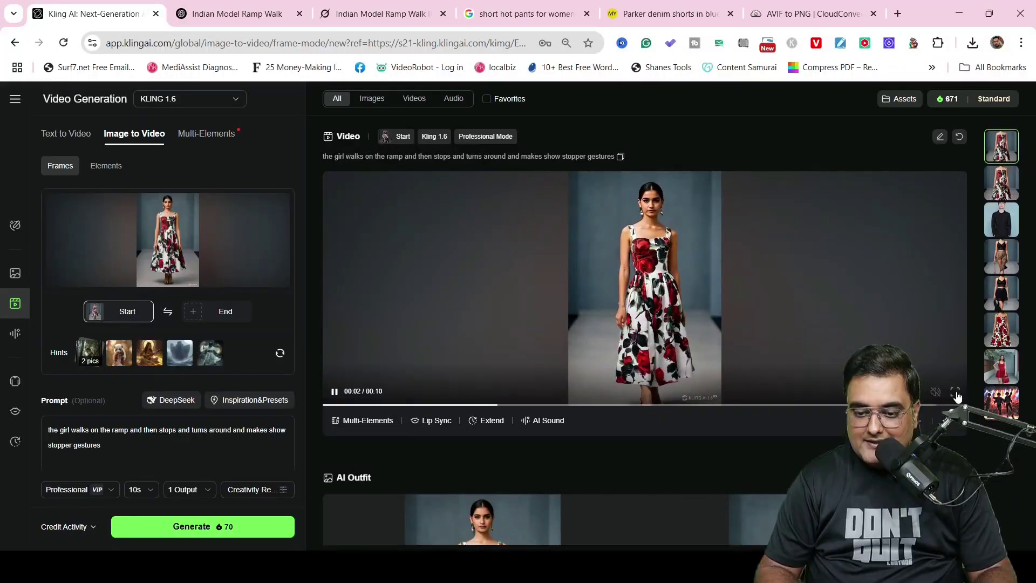
{"action": "left_click", "coordinate": [955, 393]}
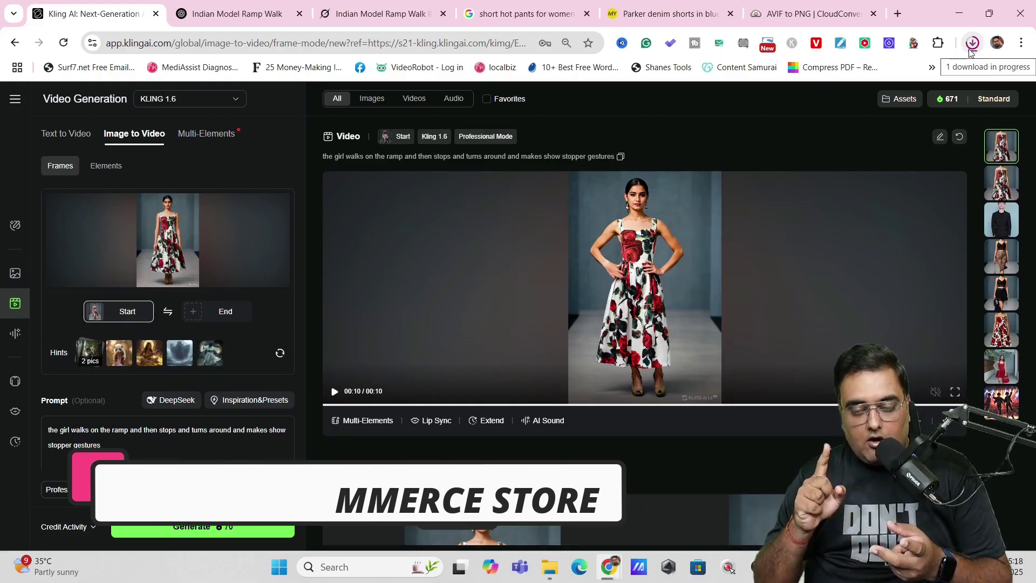
{"action": "left_click", "coordinate": [971, 44]}
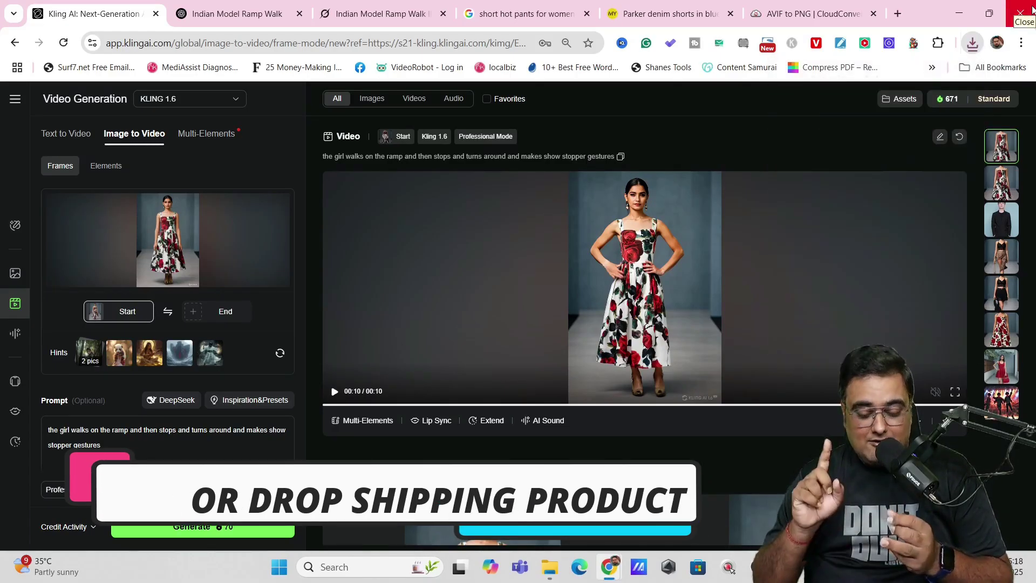